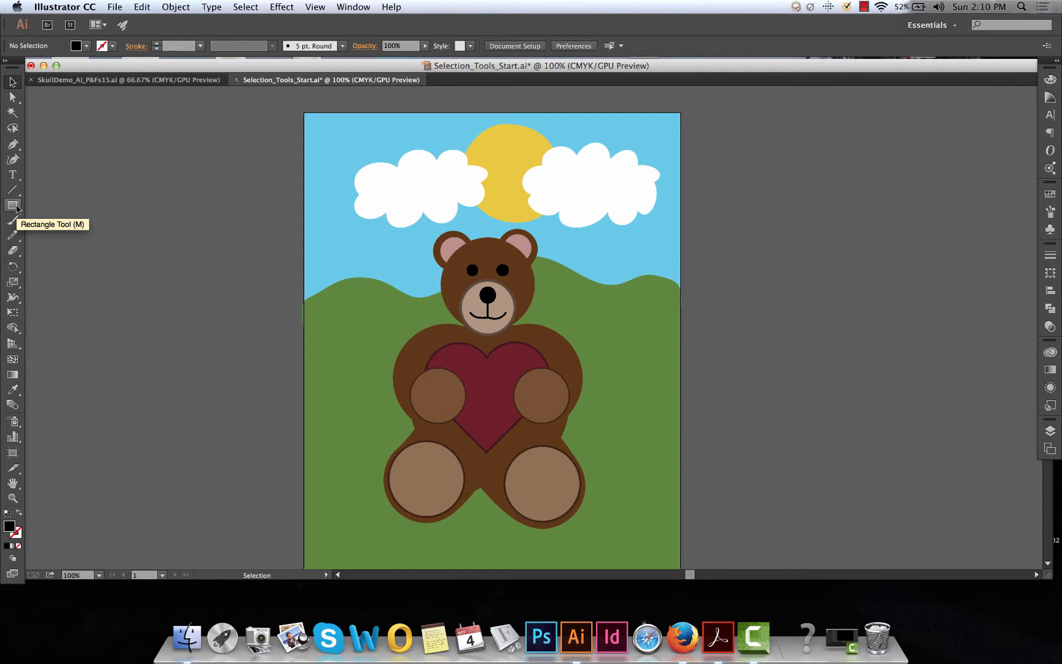
left_click(13, 205)
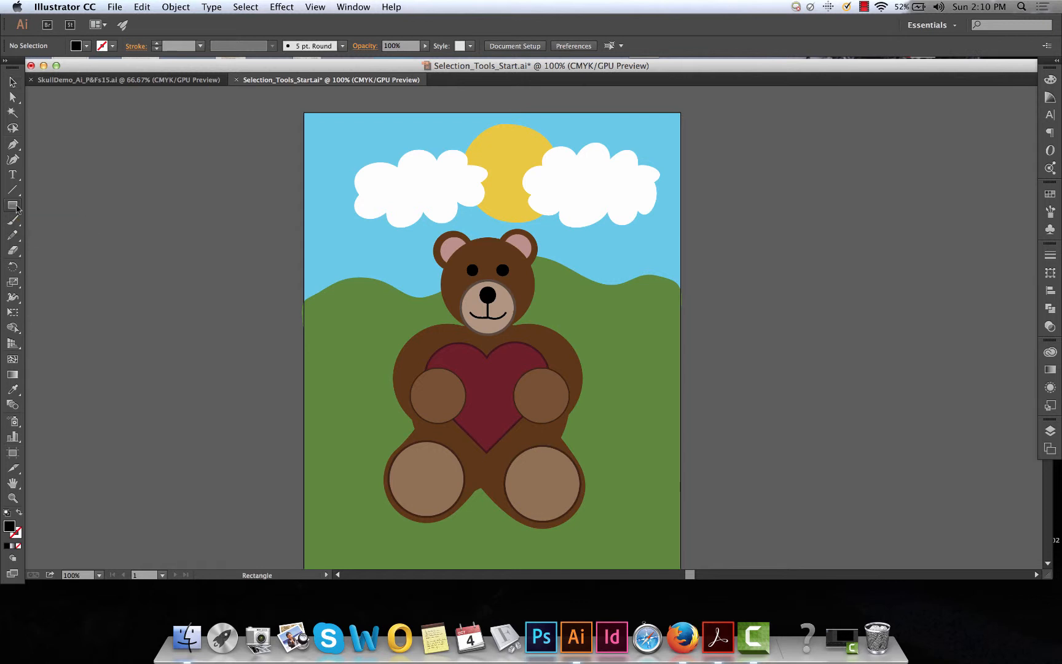
left_click_drag(17, 209, 39, 218)
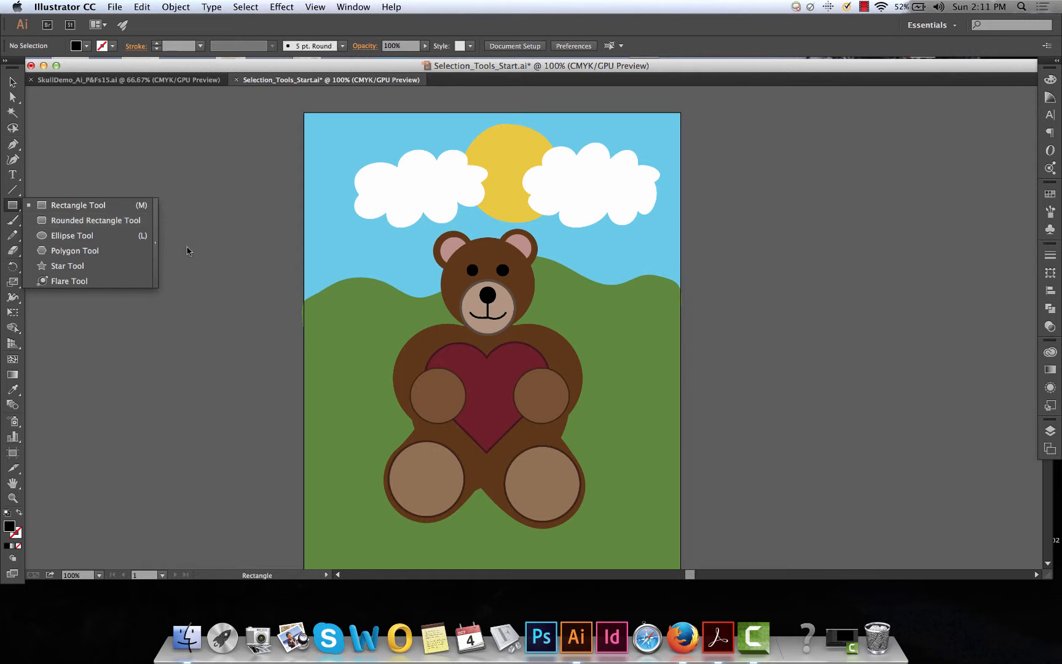
key("v")
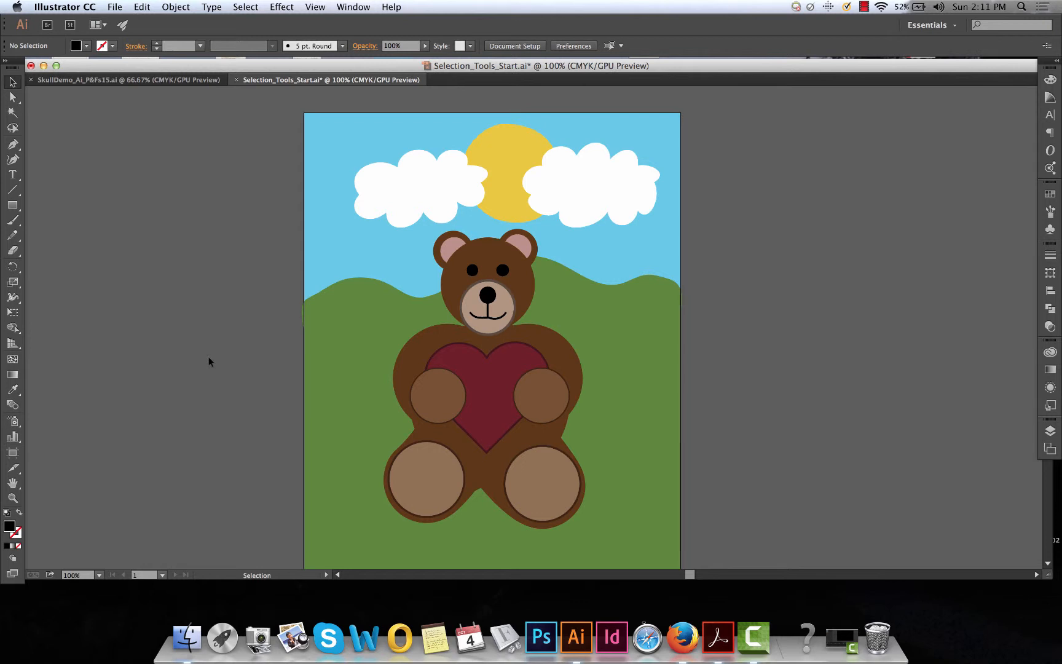
Show the rulers in the document and set their units to inches
key("super+minus")
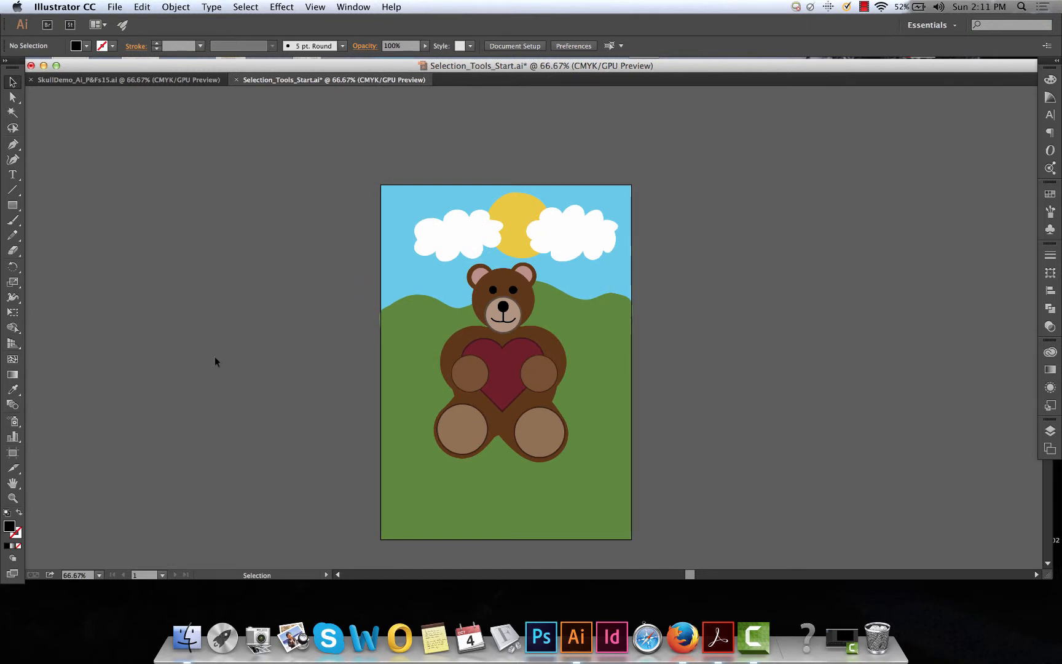
scroll(298, 405, "right", 1)
scroll(298, 405, "down", 1)
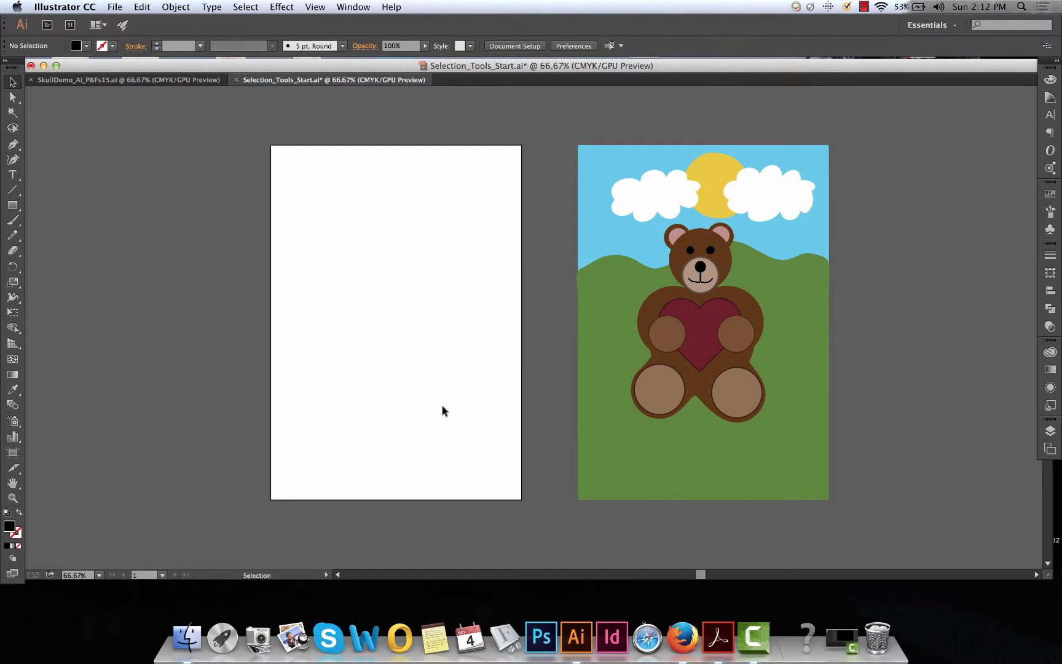
key("super+r")
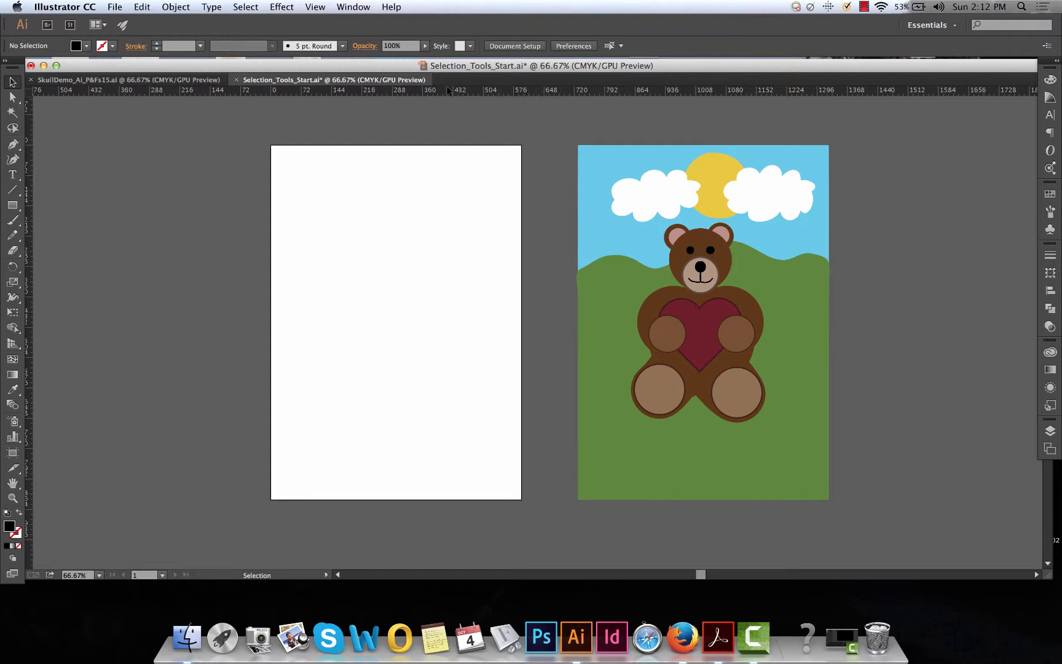
left_click_drag(362, 66, 368, 67)
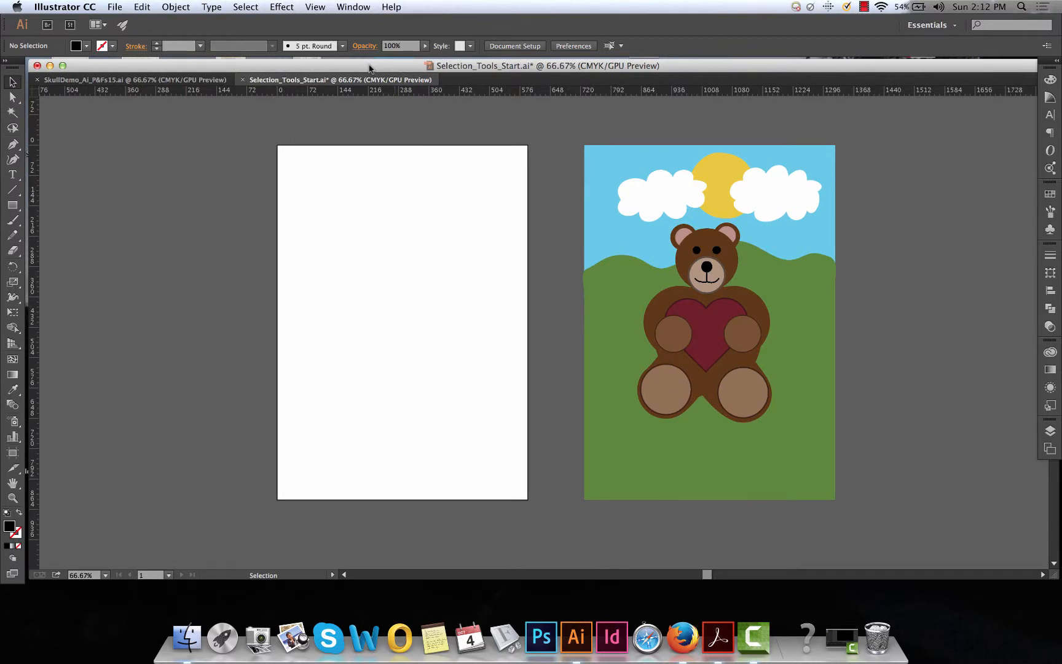
right_click(401, 91)
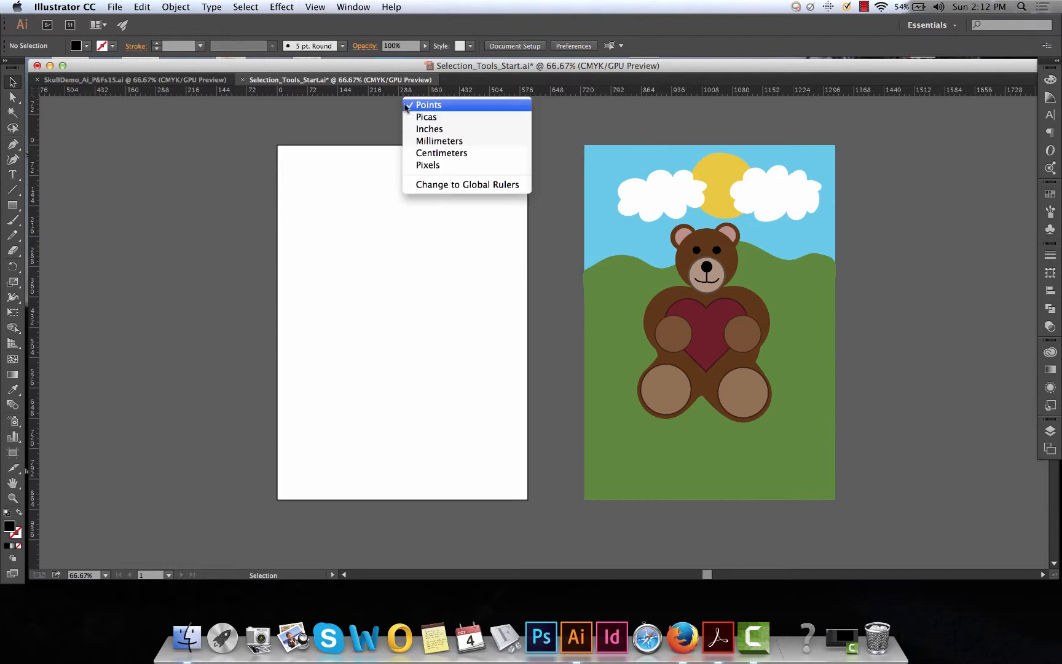
left_click(419, 130)
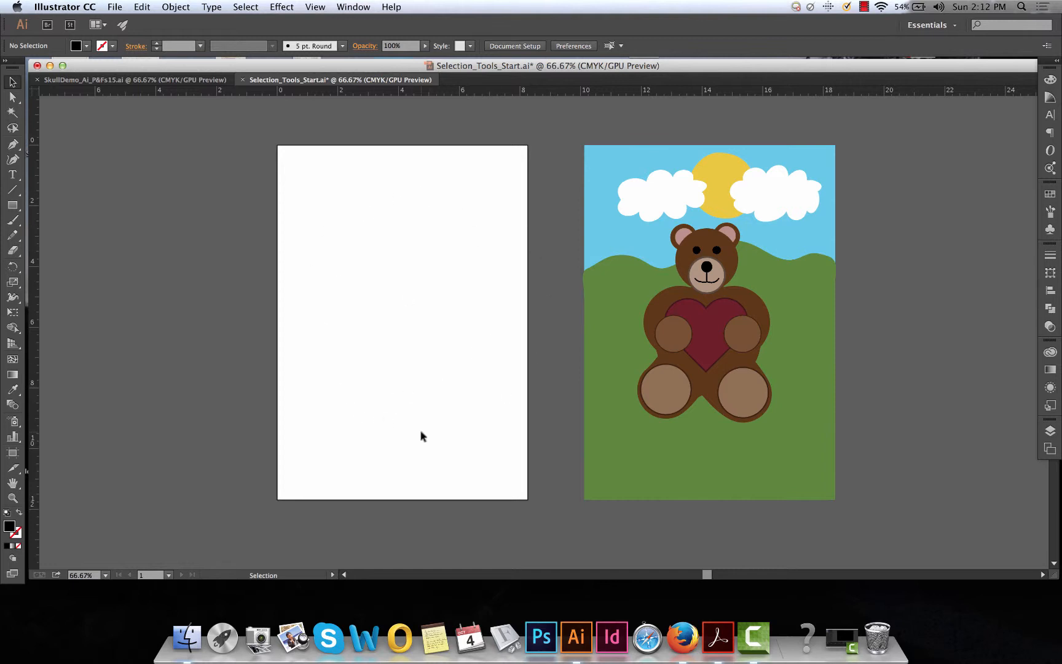
Add a second artboard to the document beside Artboard 1
scroll(421, 435, "right", 3)
scroll(421, 435, "up", 2)
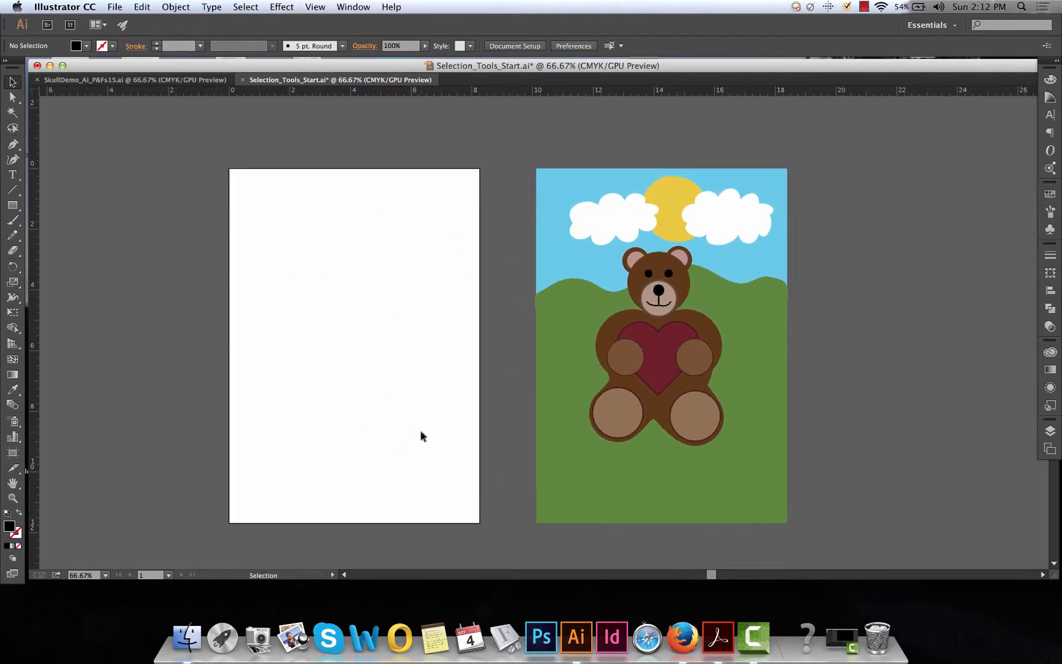
left_click(1049, 450)
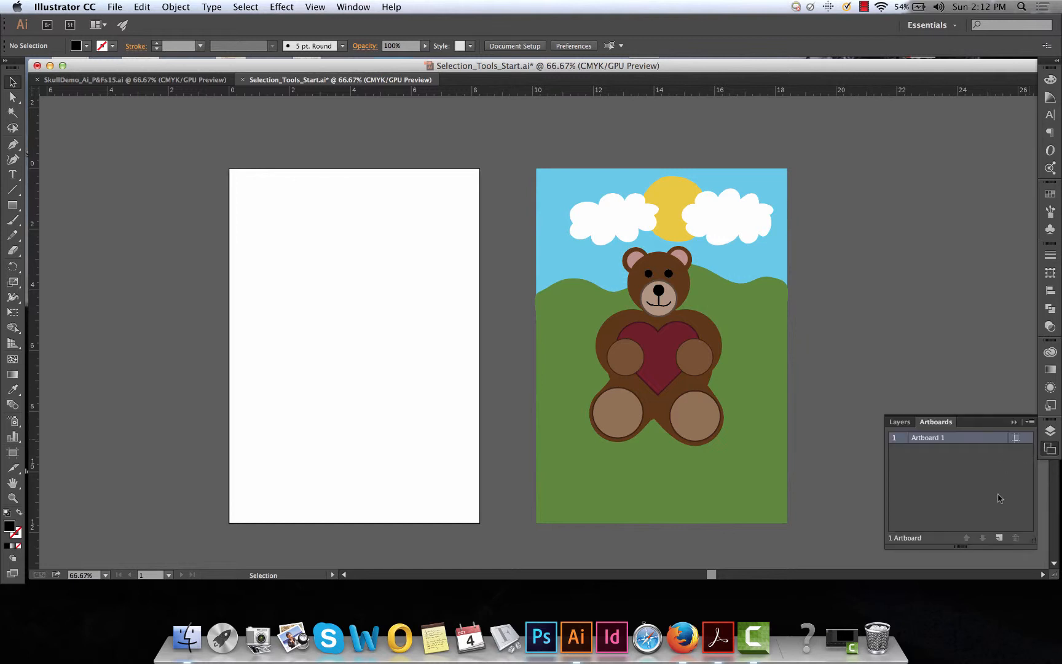
left_click(1000, 538)
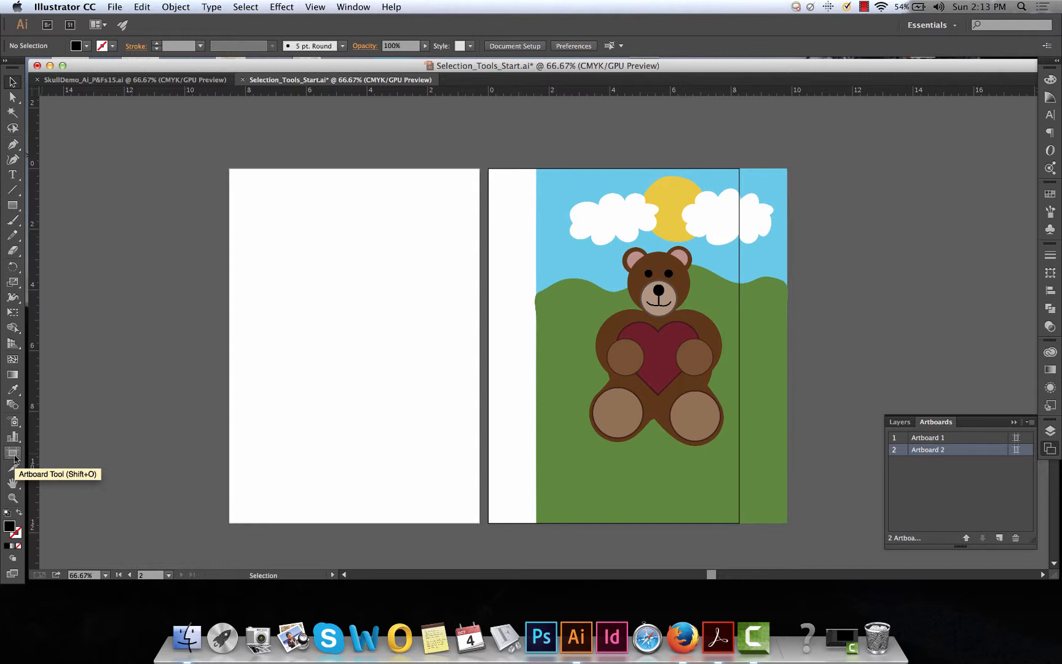
Try a custom width of 8.3 in for Artboard 2 in its artboard options
left_click(1016, 449)
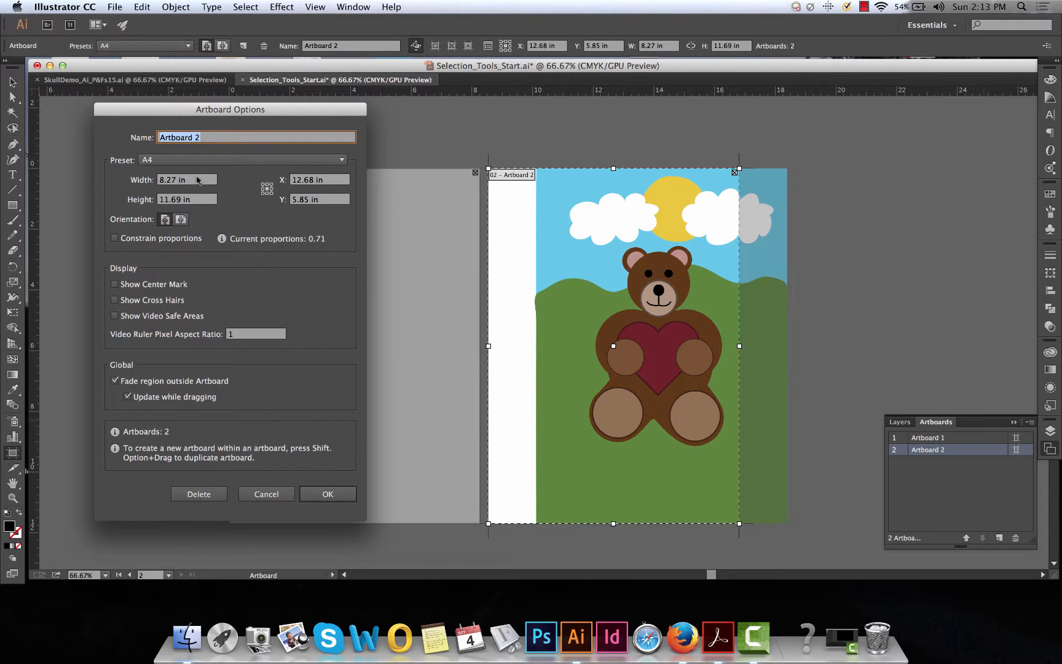
left_click(175, 181)
key("BackSpace")
key("BackSpace")
type("5")
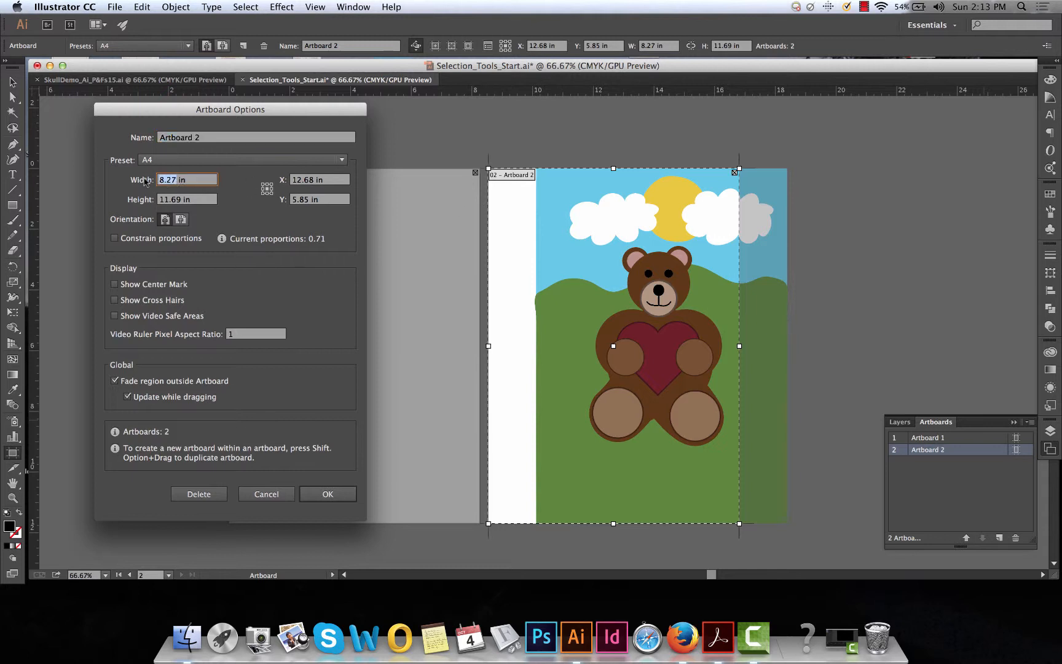
key("Return")
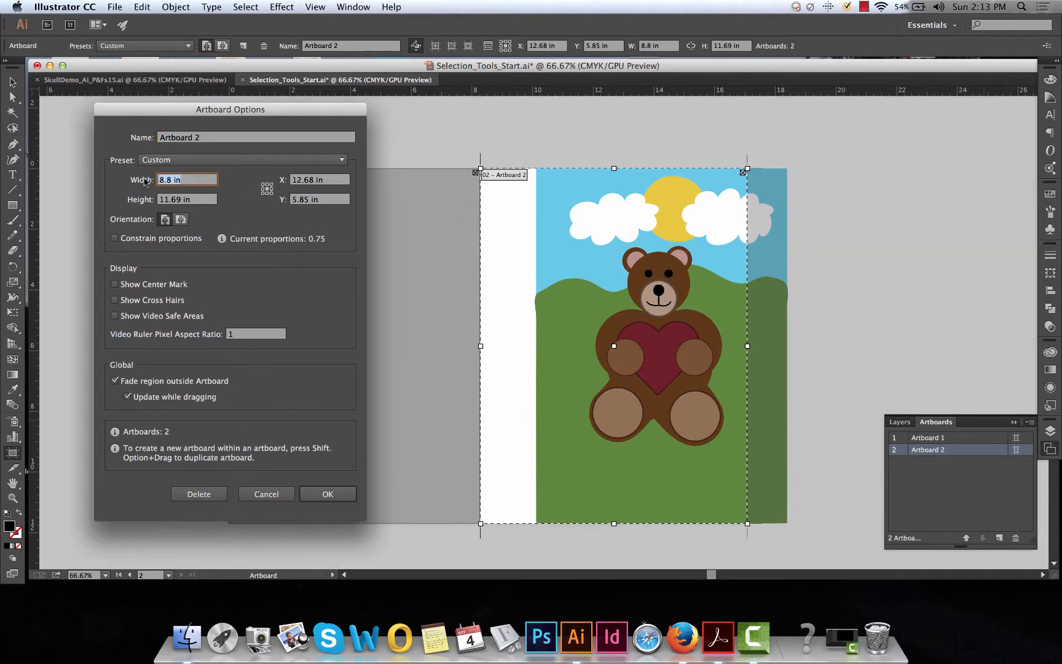
type("8.1")
key("Return")
type("8.3")
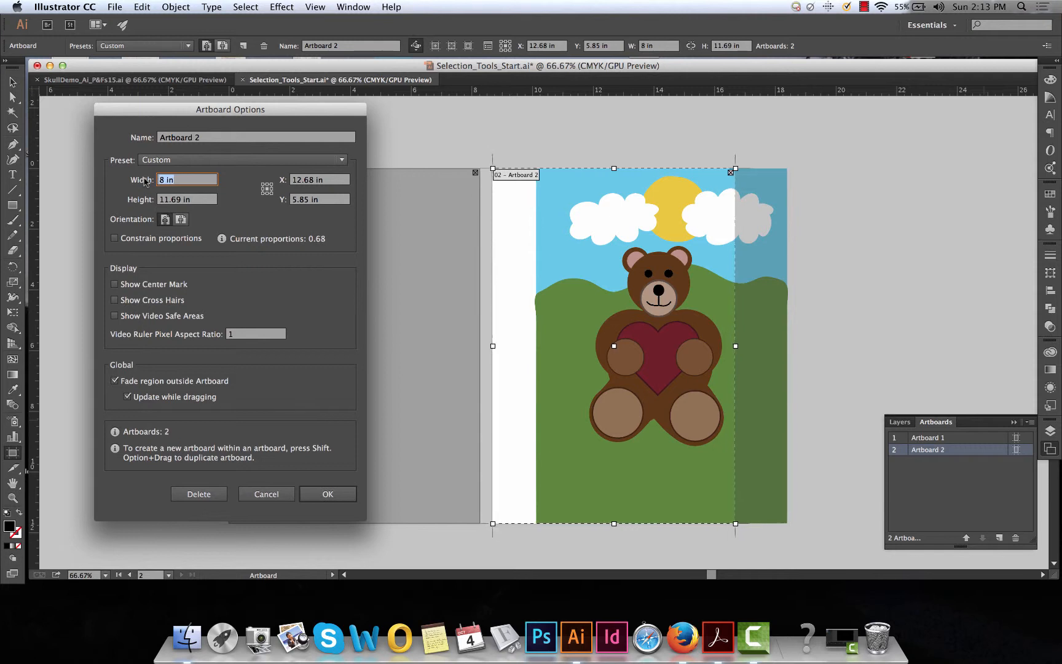
key("Return")
Try moving Artboard 2 to an X position of 14 in, and discard the artboard option changes
left_click_drag(309, 180, 275, 179)
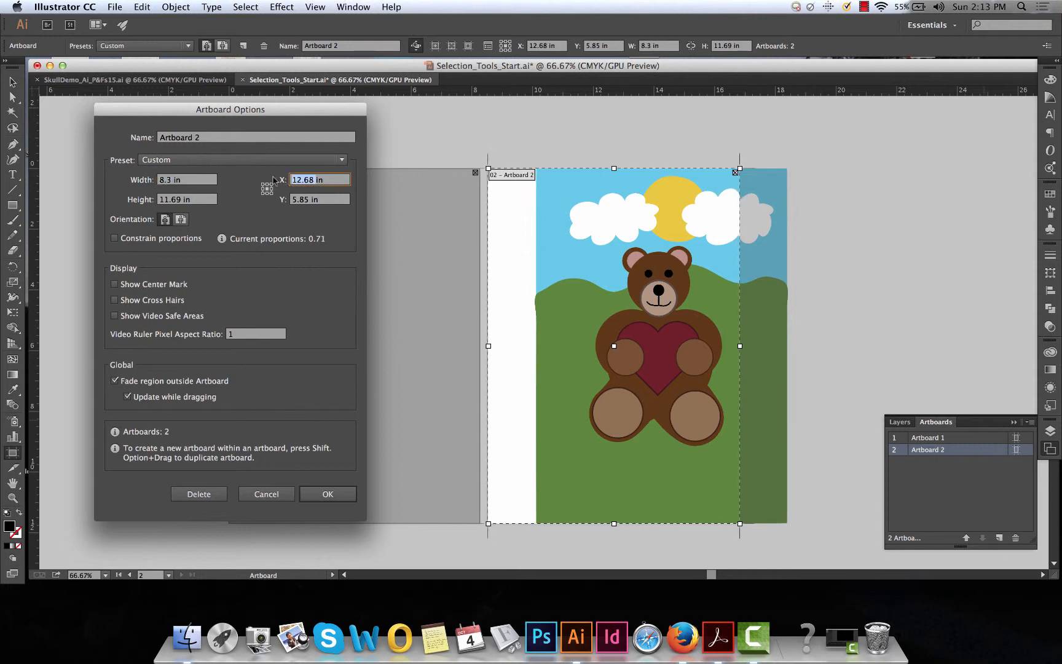
key("Up")
key("Up")
key("Up")
key("Up")
key("Up")
key("Up")
key("Up")
key("Up")
key("Up")
key("Up")
key("Up")
key("Up")
key("Up")
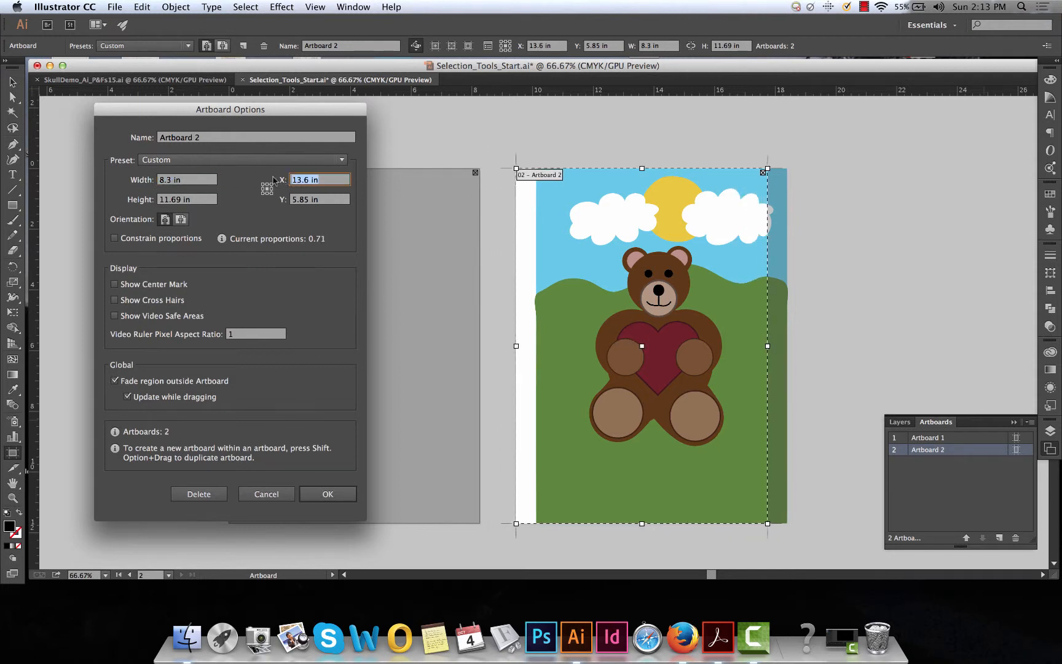
key("Up")
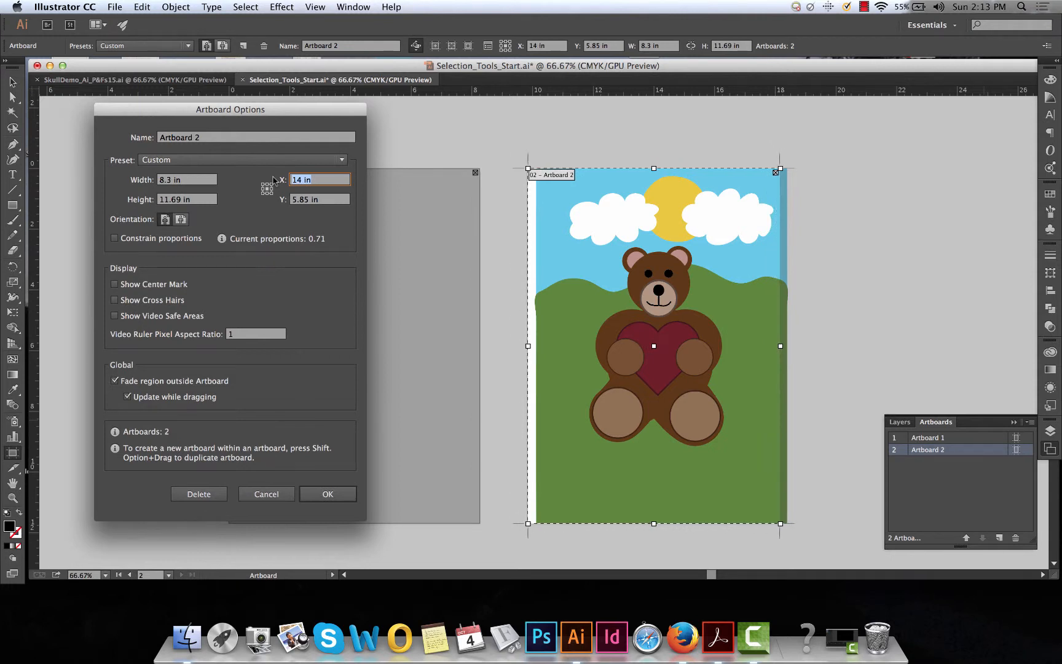
left_click(267, 496)
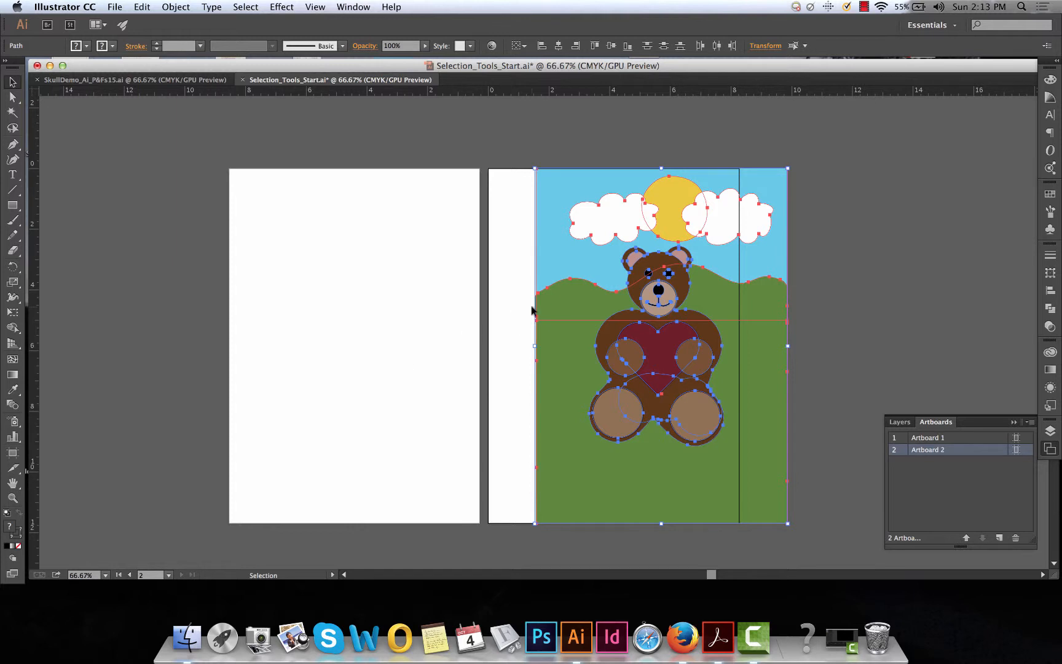
Move the entire bear and landscape artwork onto Artboard 1 so it covers that artboard, and deselect it
key("Escape")
left_click_drag(526, 162, 760, 543)
left_click_drag(764, 500, 458, 494)
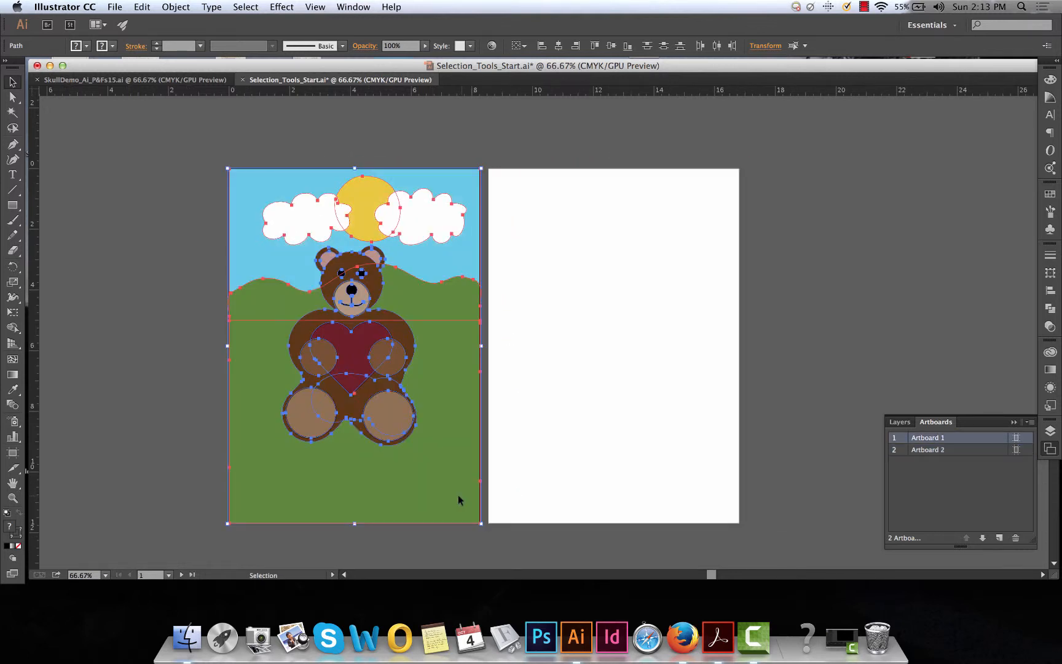
left_click(775, 500)
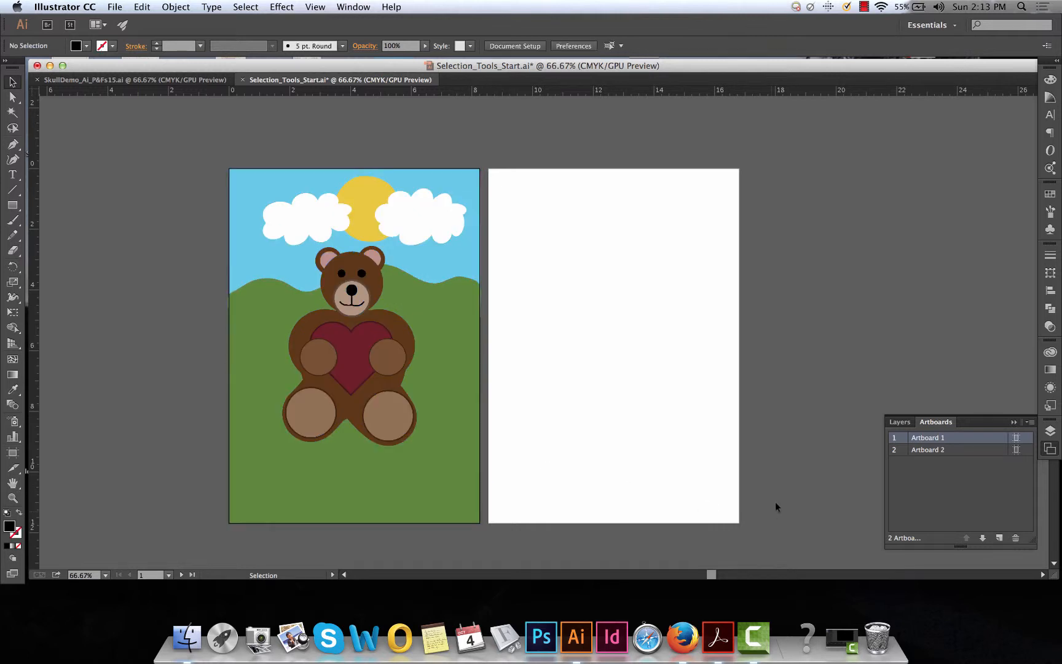
Display the layer list with Layer 1 collapsed, in a detached, wider panel beside the artboards
left_click(1014, 422)
left_click(1051, 432)
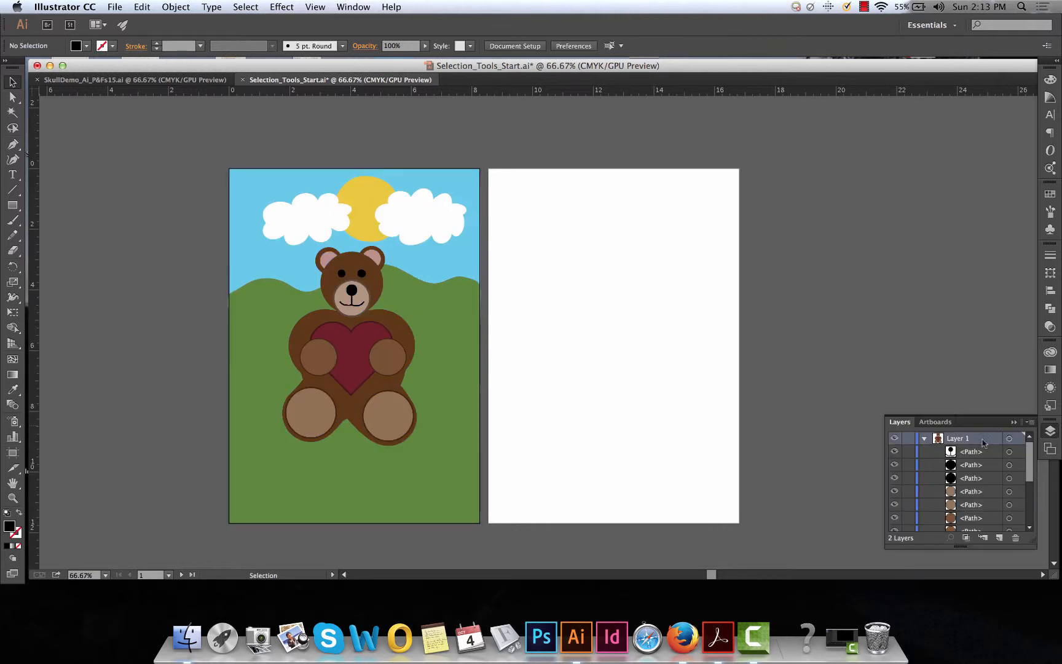
left_click(924, 438)
left_click_drag(983, 422, 885, 164)
left_click_drag(934, 289, 988, 289)
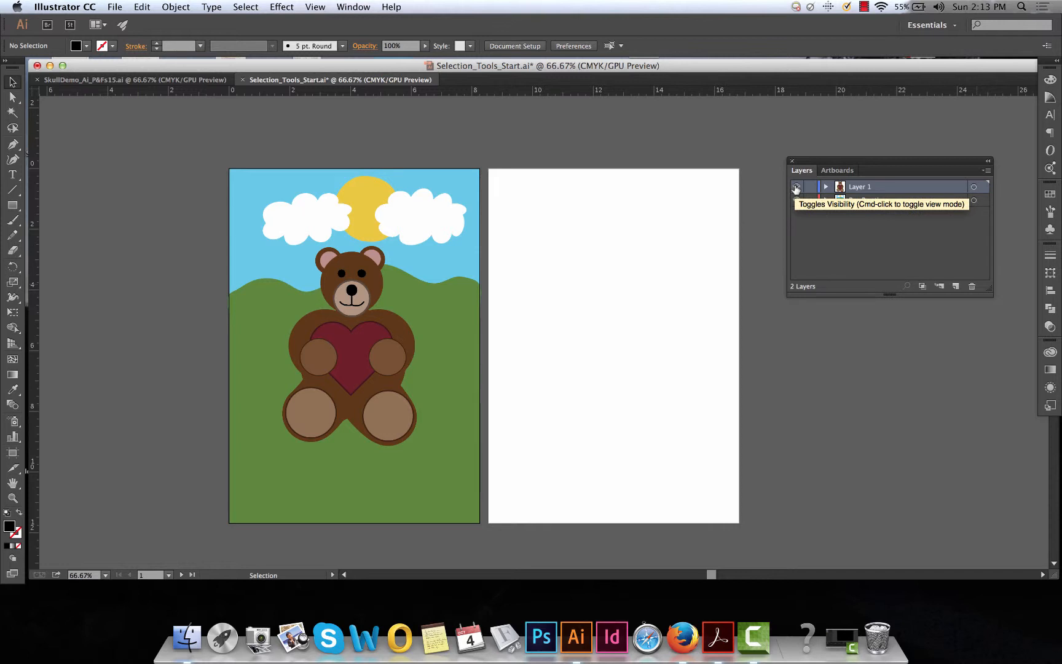
Hide and show Layer 1 again, and do the same with the Pen Practice layer
left_click(796, 186)
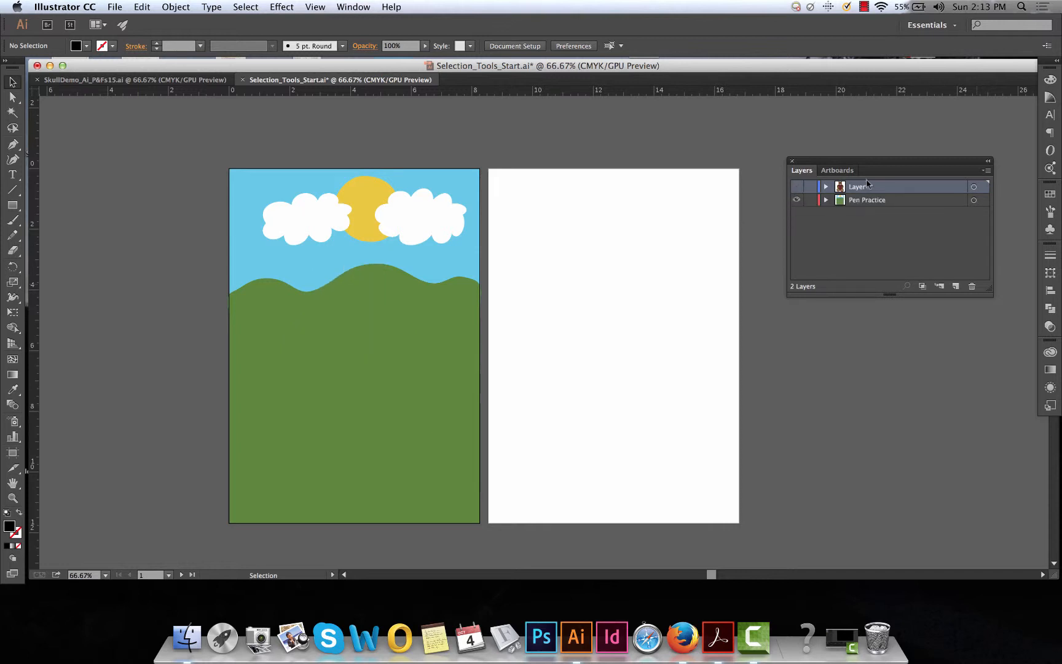
left_click(795, 187)
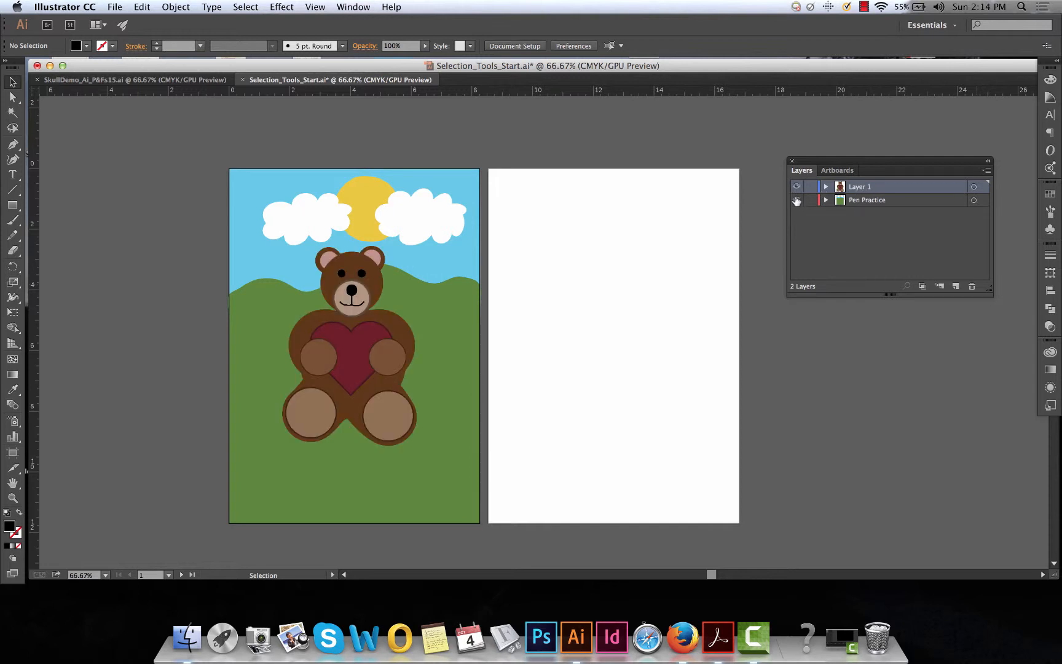
left_click(795, 200)
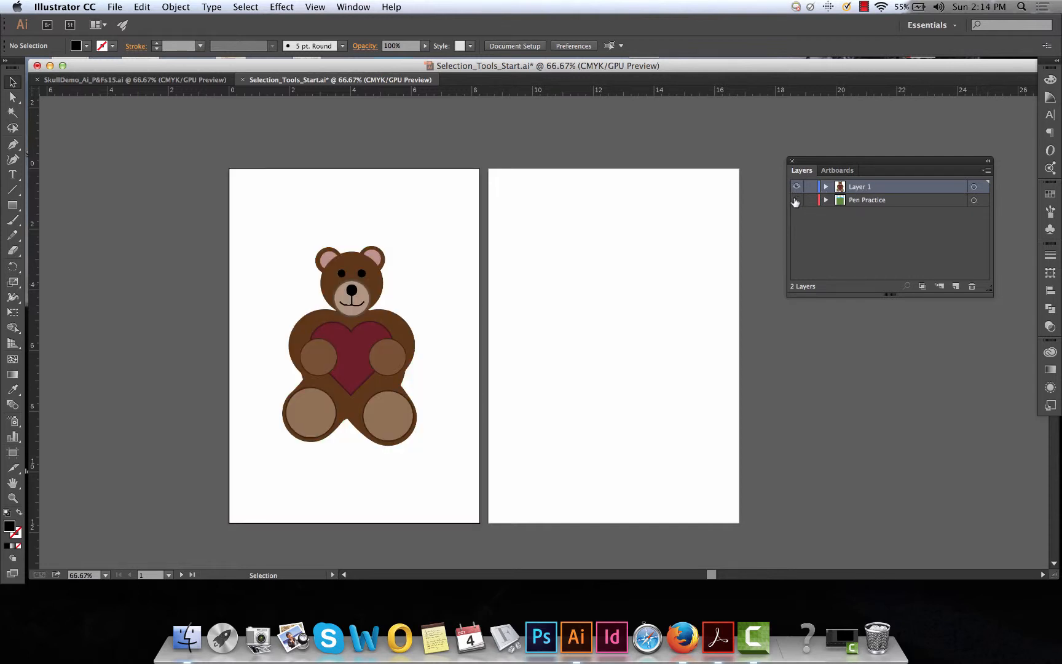
left_click(796, 201)
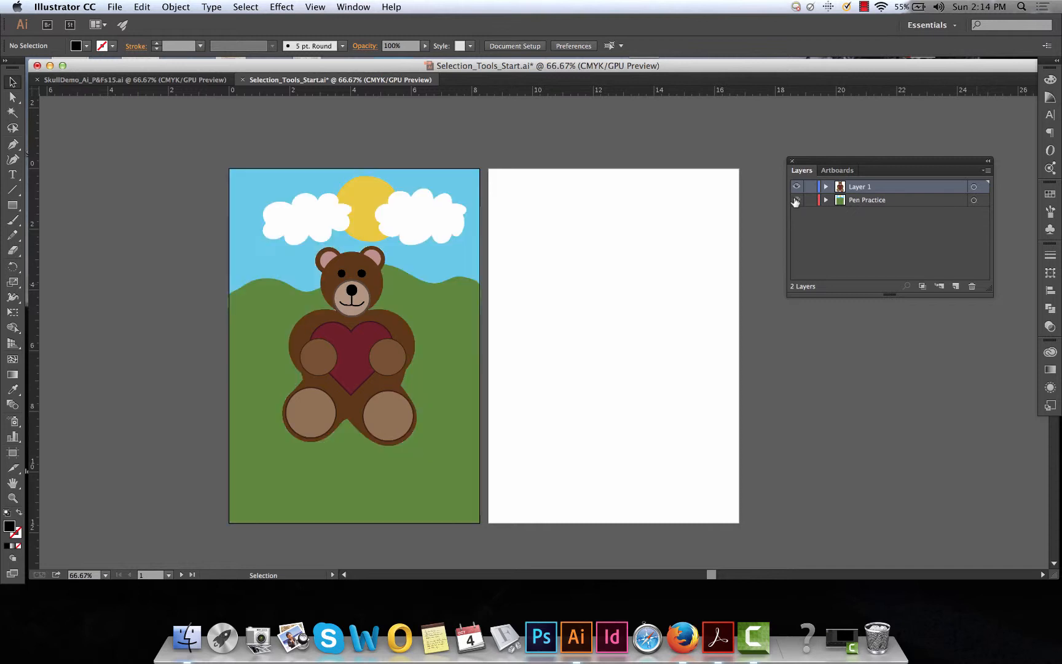
Create a new layer at the top of the layer stack and name it NEW
left_click(956, 286)
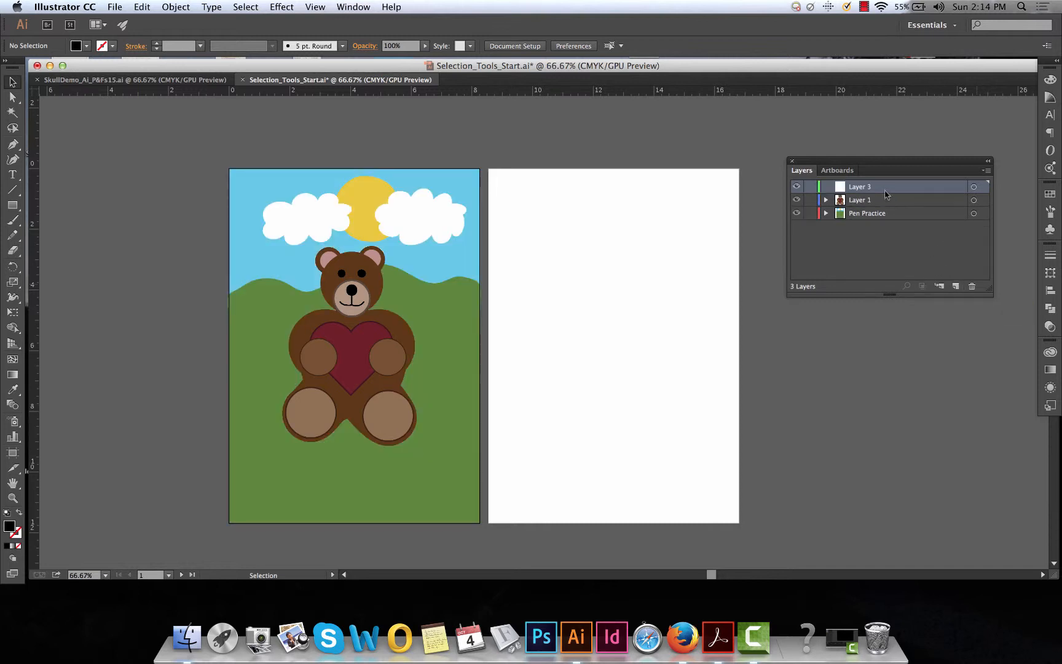
left_click_drag(888, 191, 890, 205)
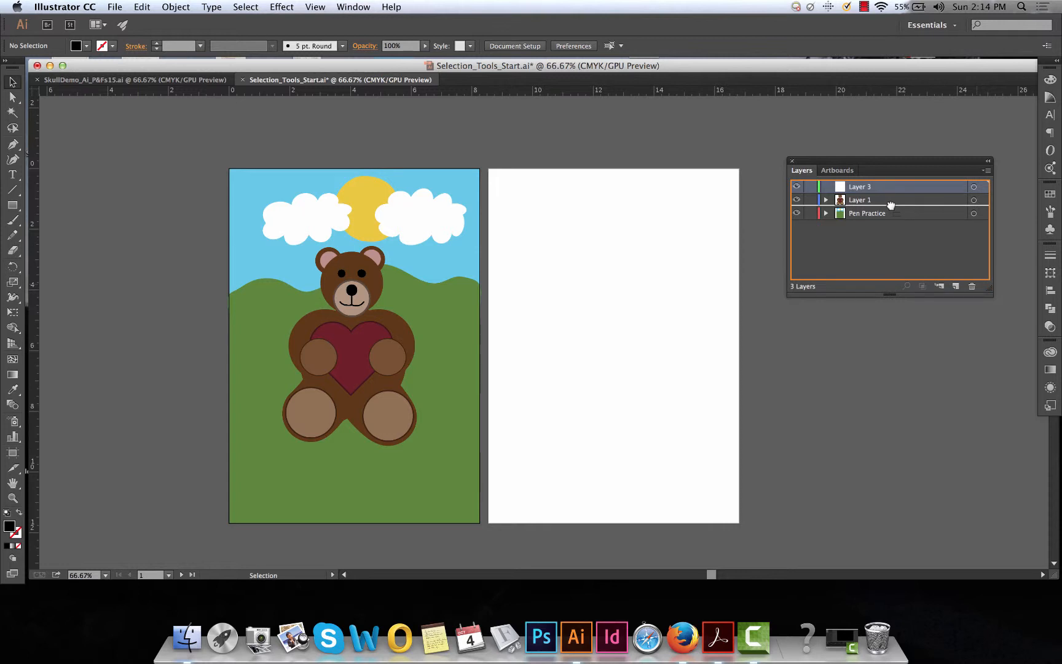
left_click_drag(890, 205, 913, 192)
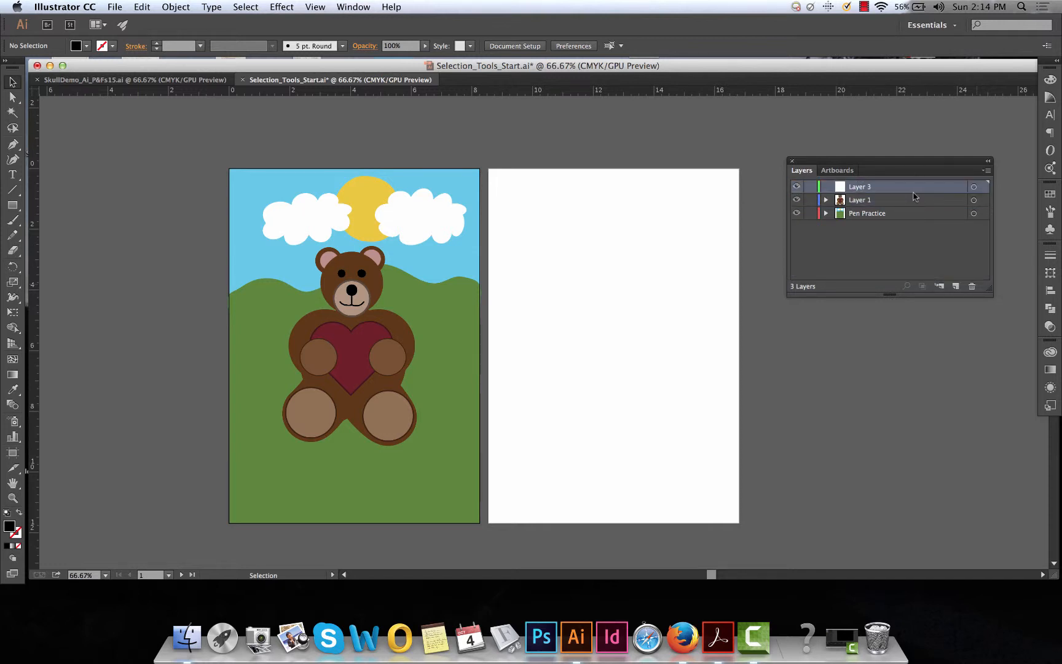
double_click(865, 188)
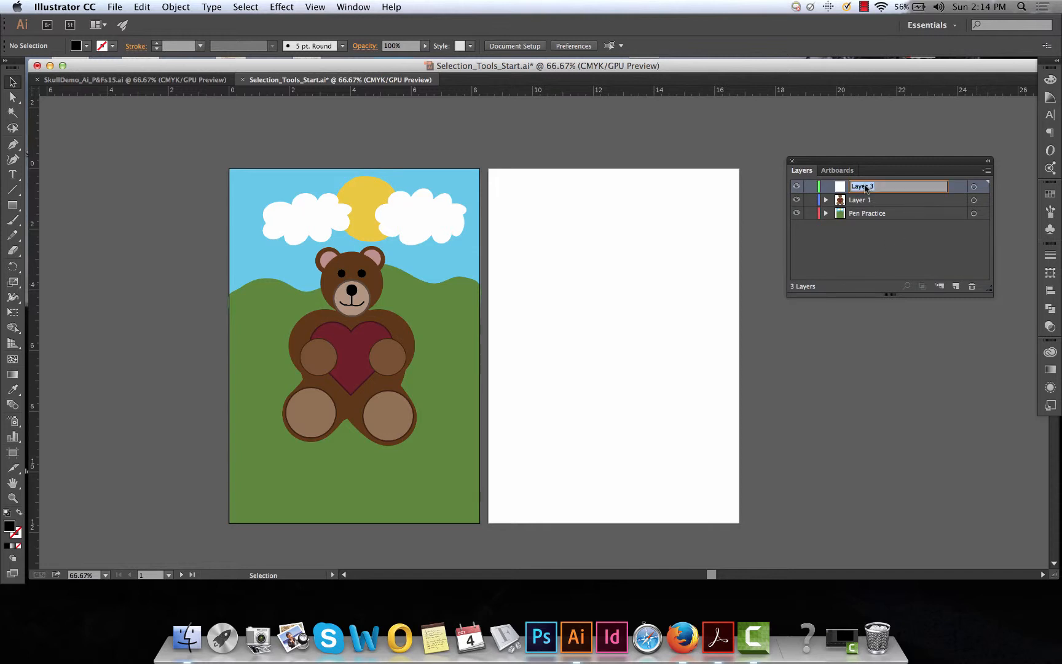
type("NEW")
left_click(867, 244)
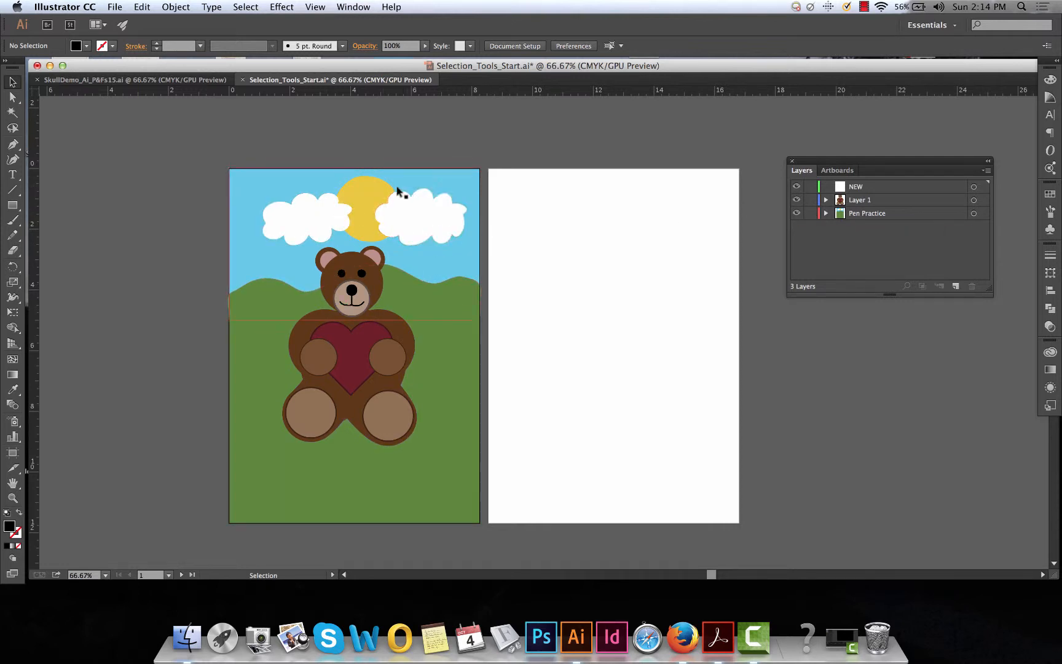
Lock Layer 1, make it the active layer, and activate the Type tool
left_click(809, 199)
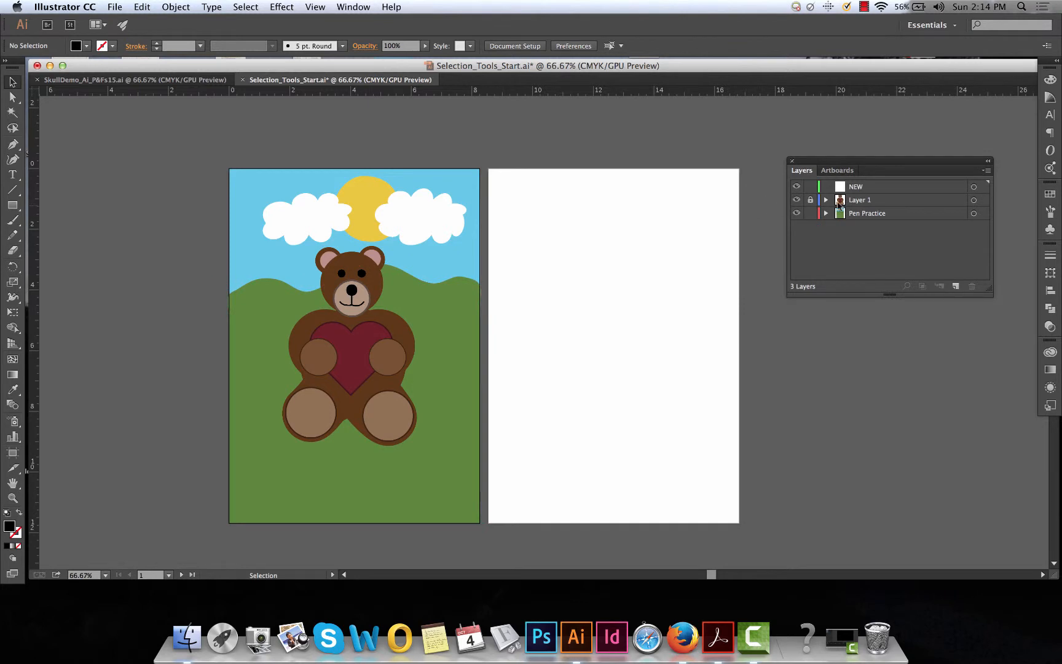
left_click(847, 202)
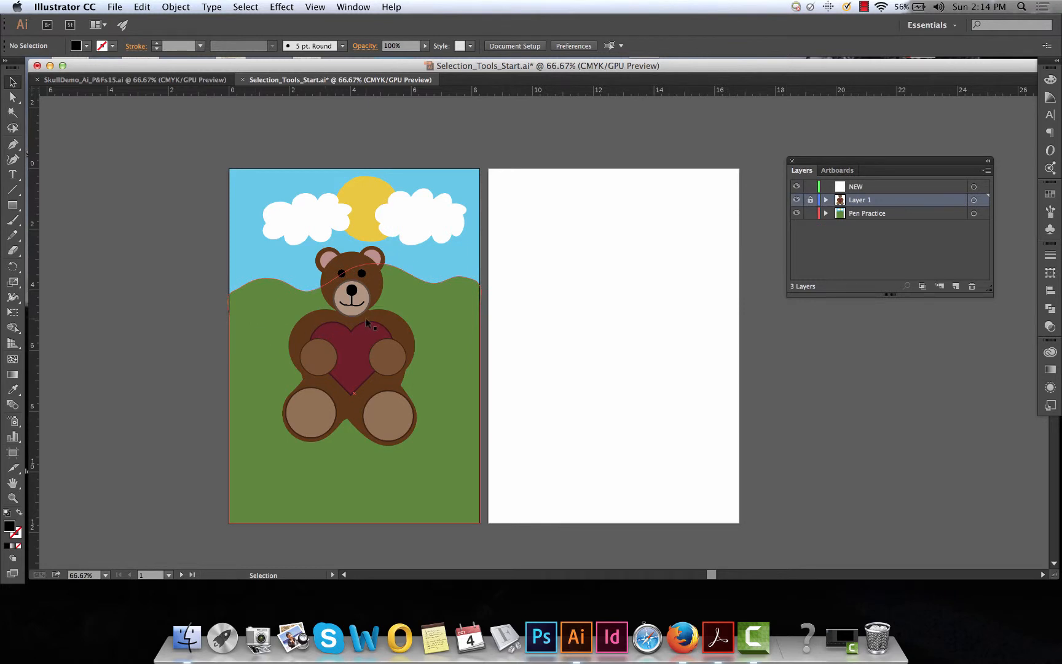
left_click(12, 176)
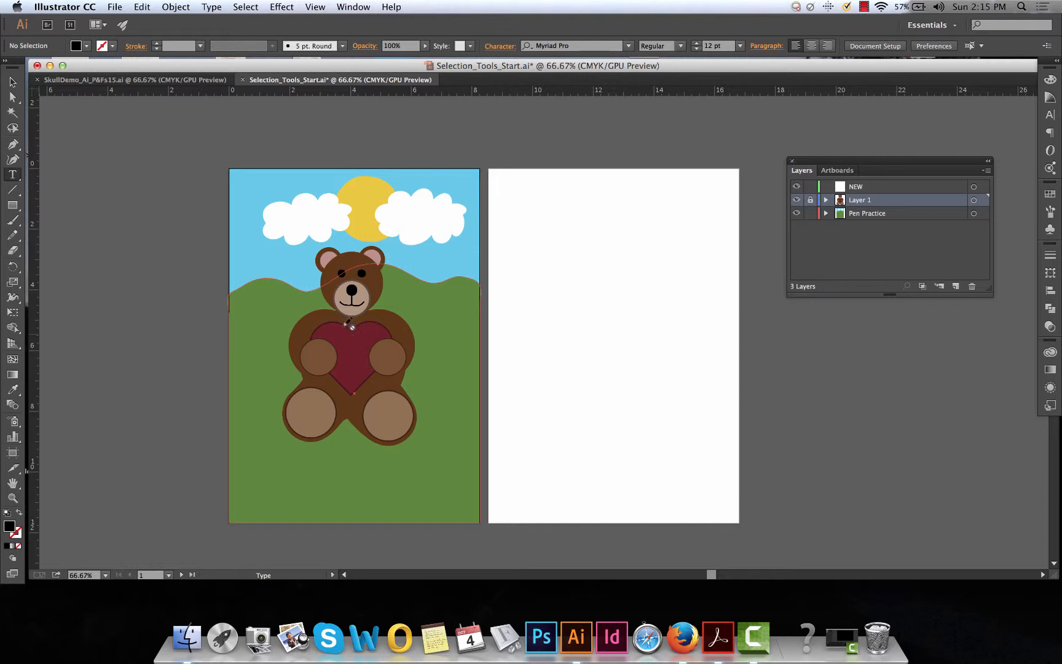
Pick up the light-blue fill by selecting the sky behind the bear, and deselect it with the empty second artboard active
left_click(11, 81)
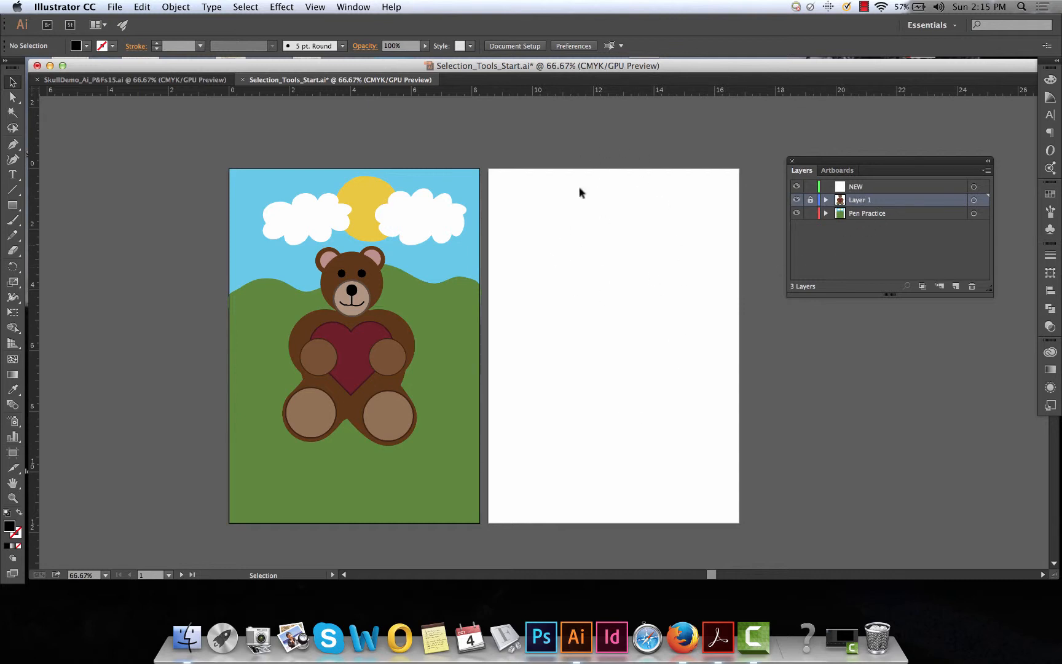
left_click(852, 188)
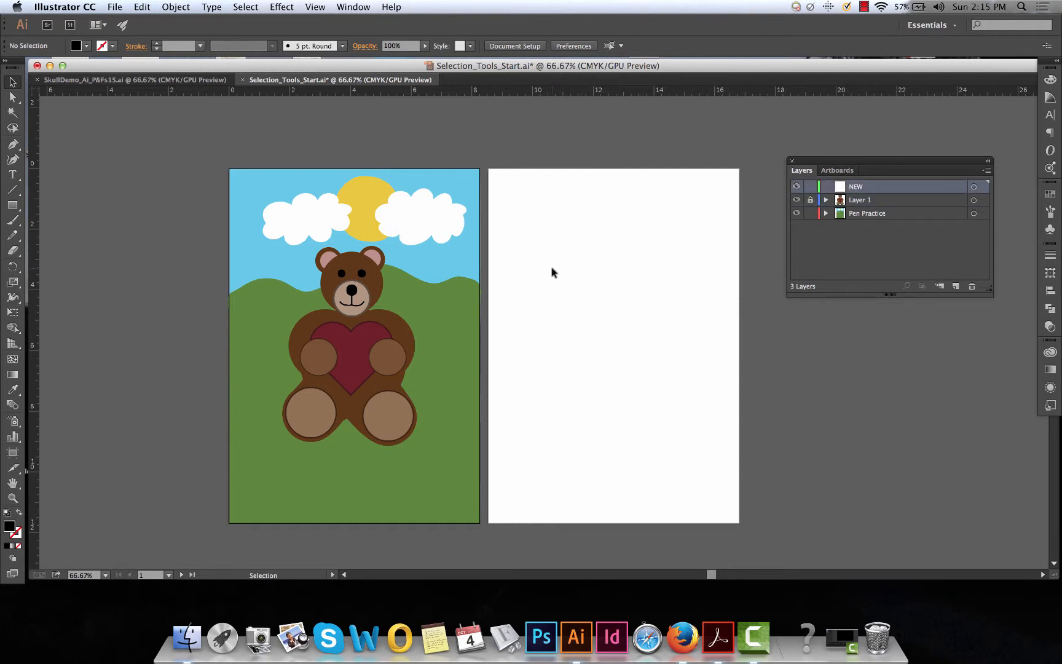
left_click(475, 234)
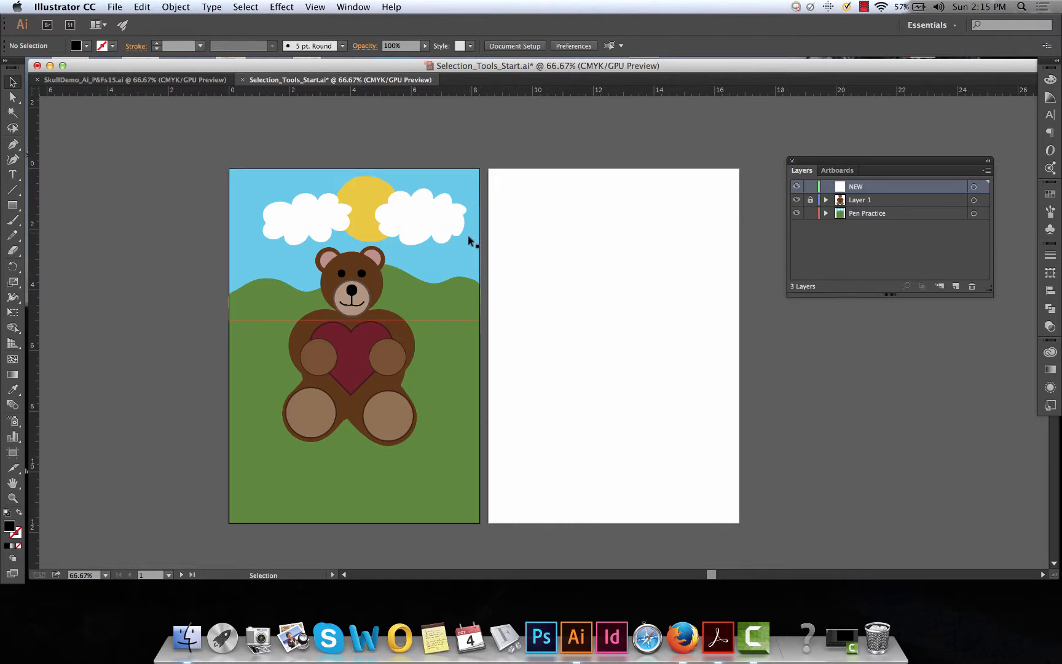
left_click(526, 243)
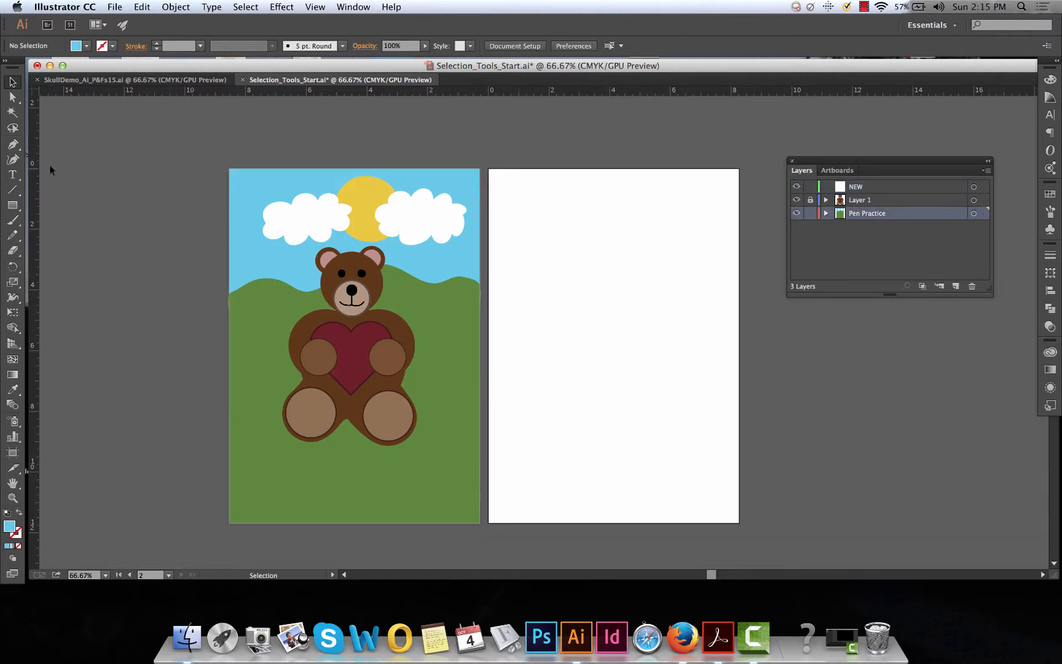
Draw a light-blue, strokeless rectangle about 8.27 by 6.64 in across the upper part of the second artboard
left_click(13, 205)
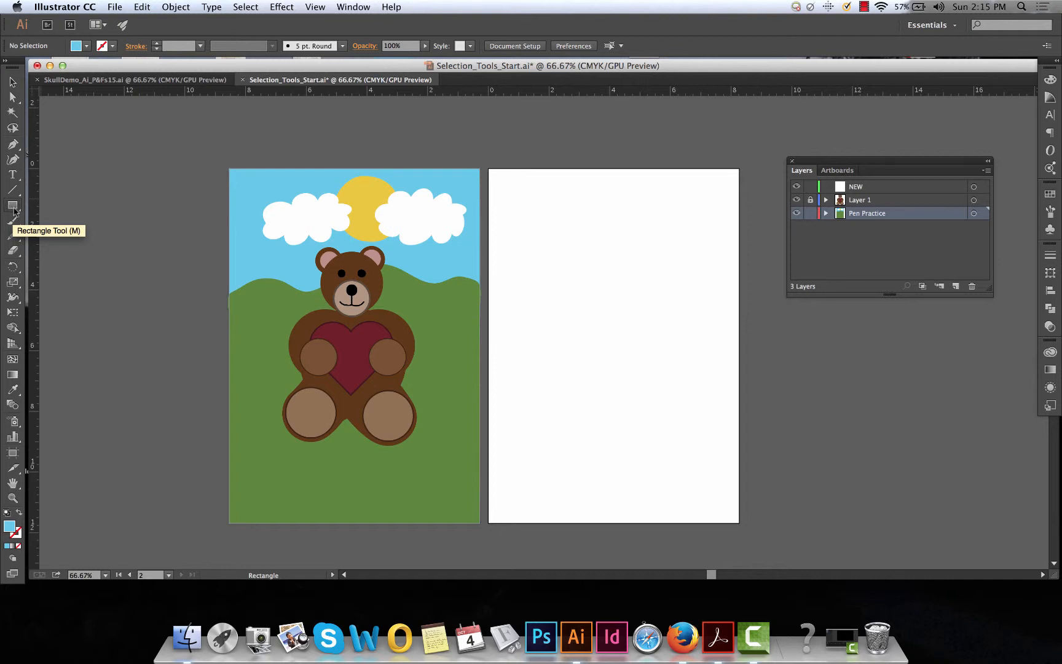
left_click(17, 209)
left_click(72, 235)
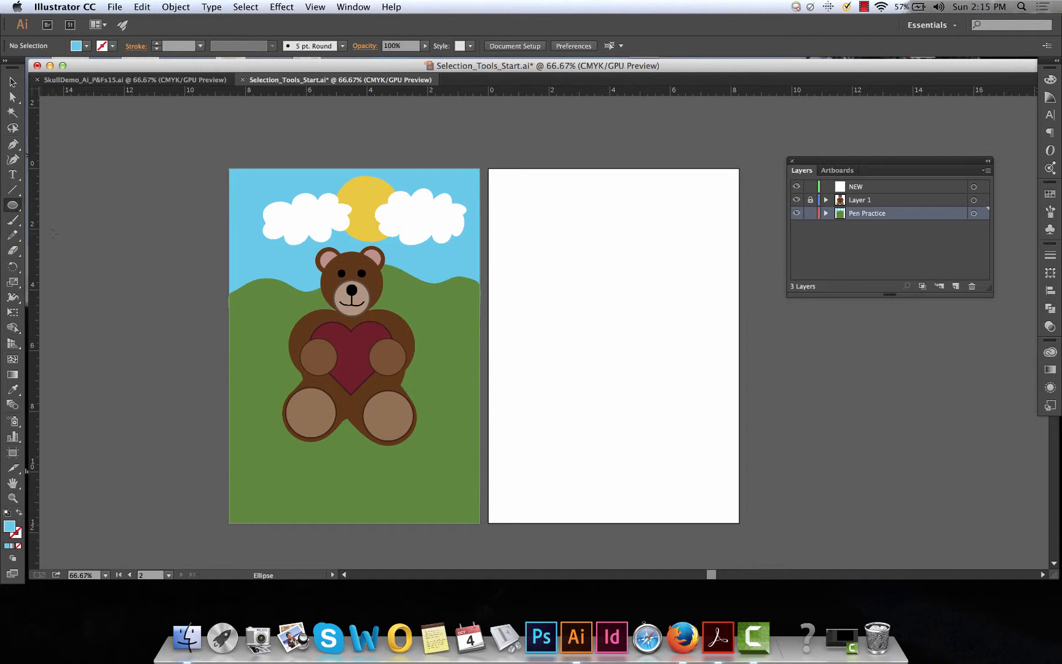
left_click(13, 209)
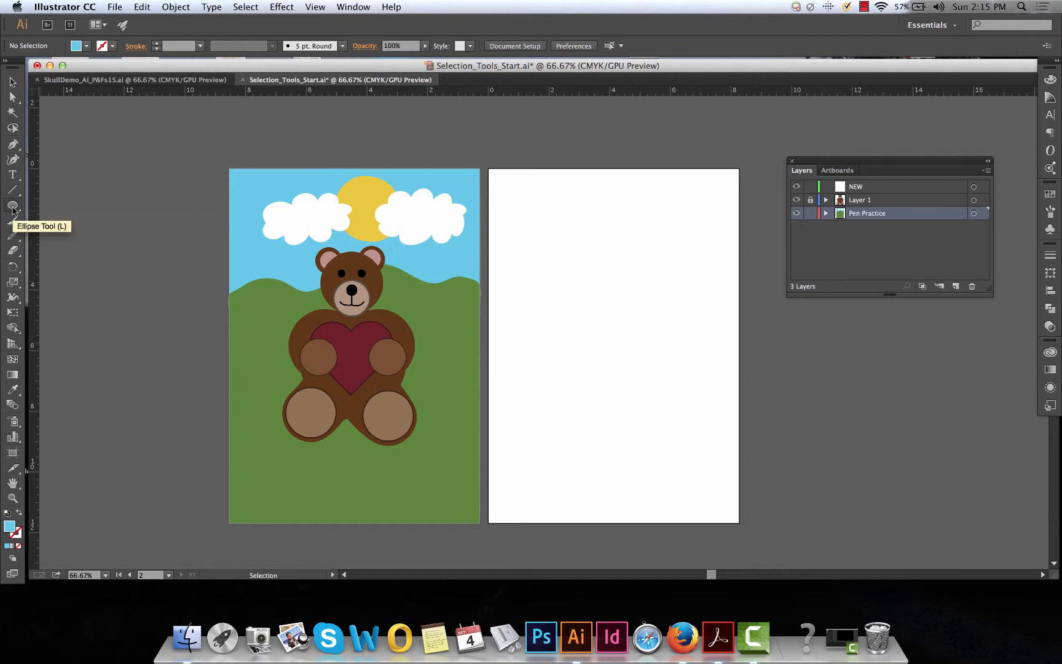
left_click_drag(13, 209, 39, 207)
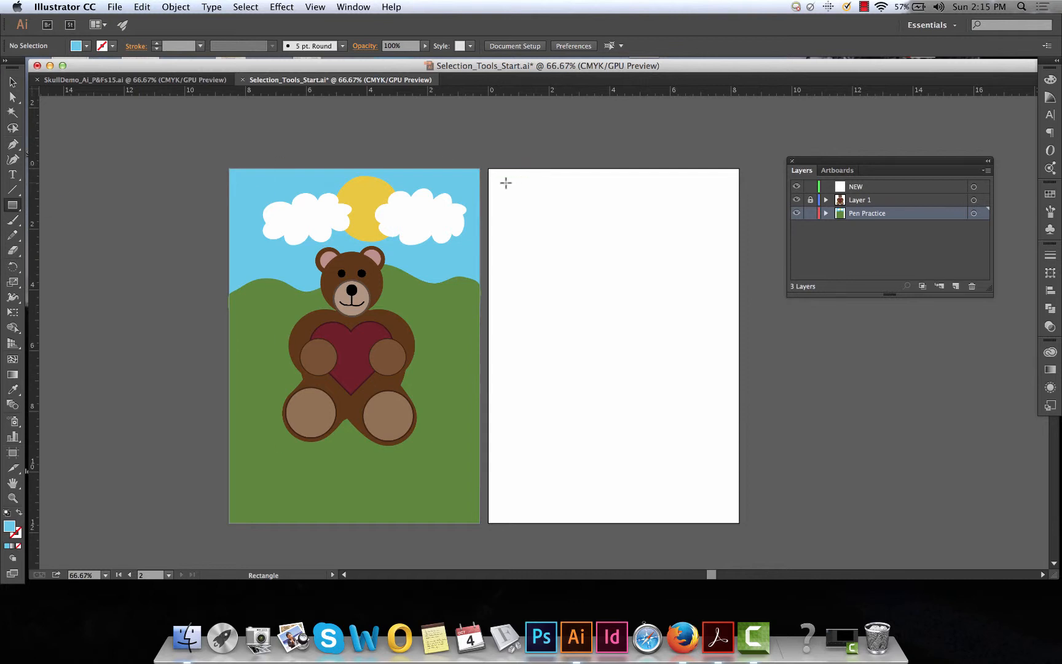
left_click_drag(489, 169, 738, 369)
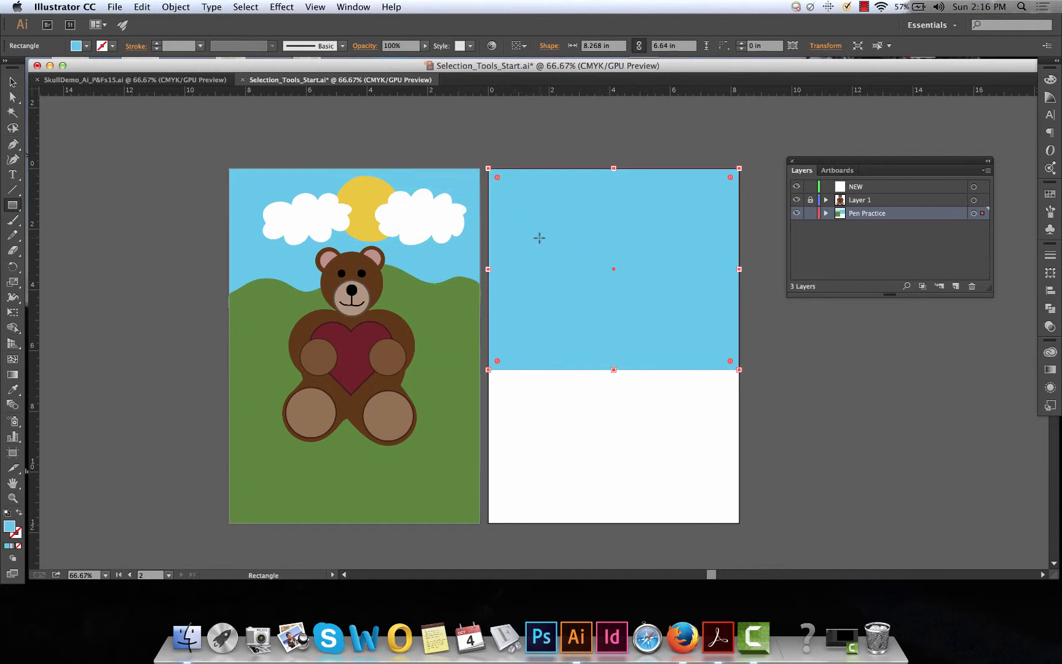
Swap the new rectangle's fill and stroke and swap them back, and set its stroke colour to red
left_click(19, 514)
left_click(19, 514)
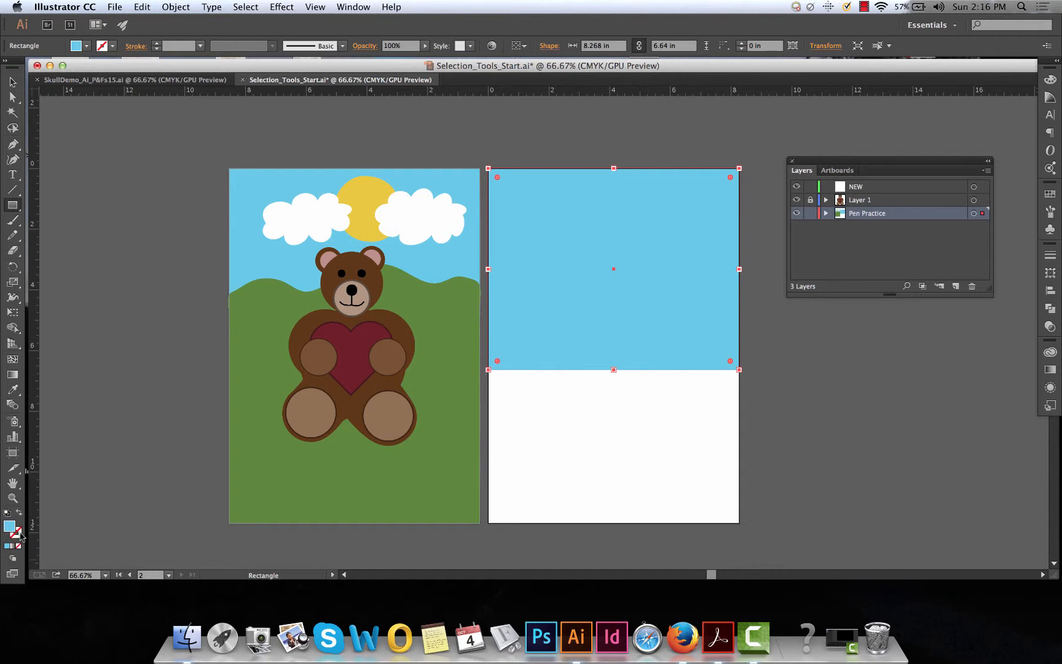
left_click(18, 539)
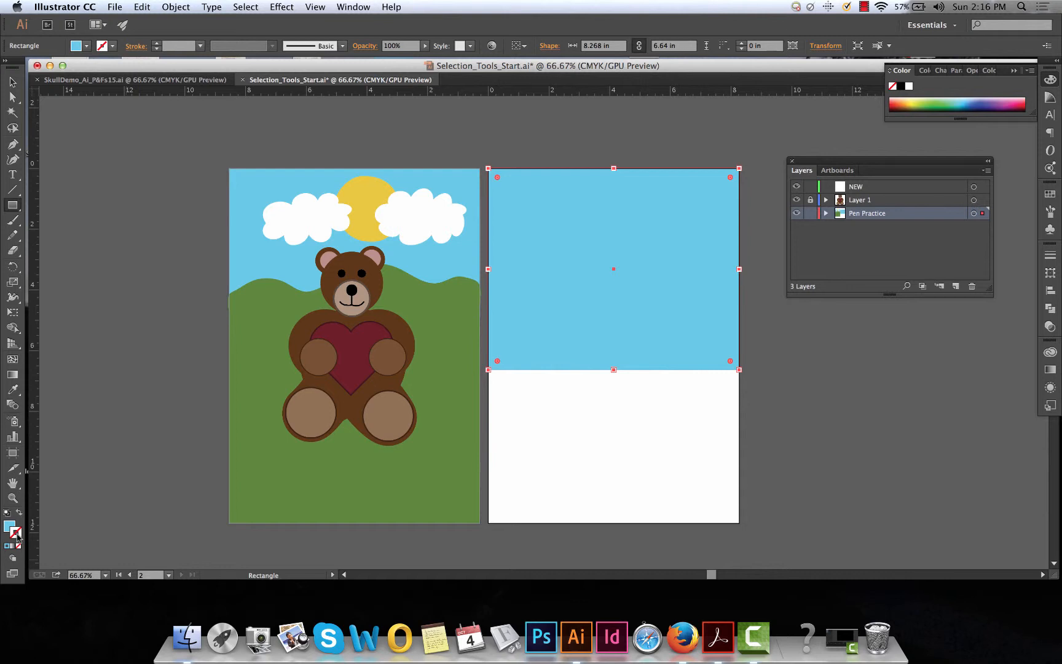
double_click(17, 535)
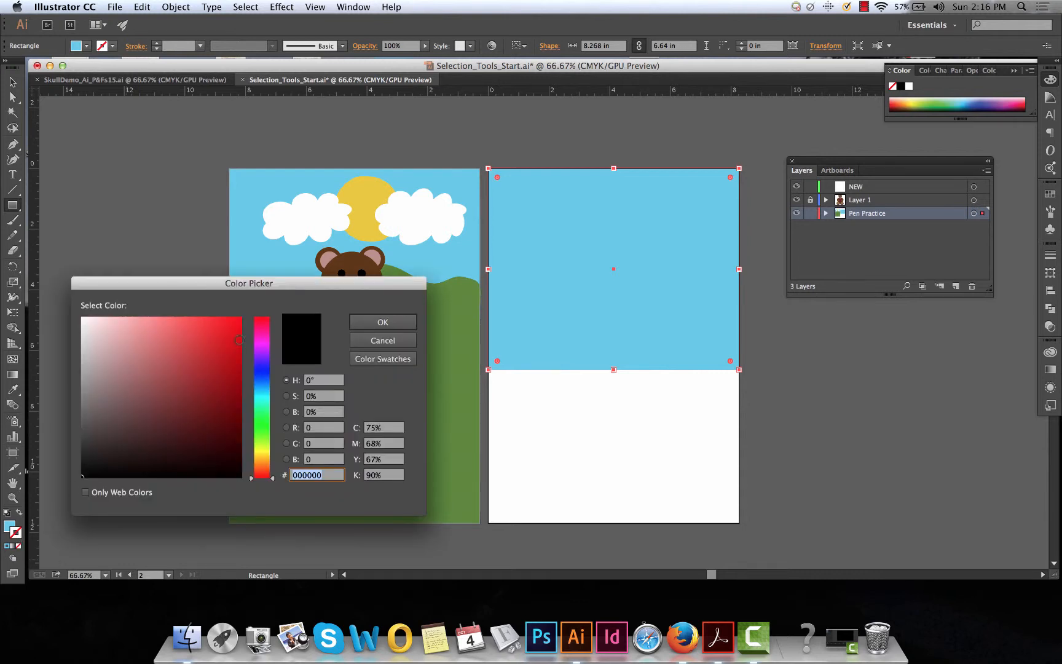
left_click(221, 345)
left_click(383, 321)
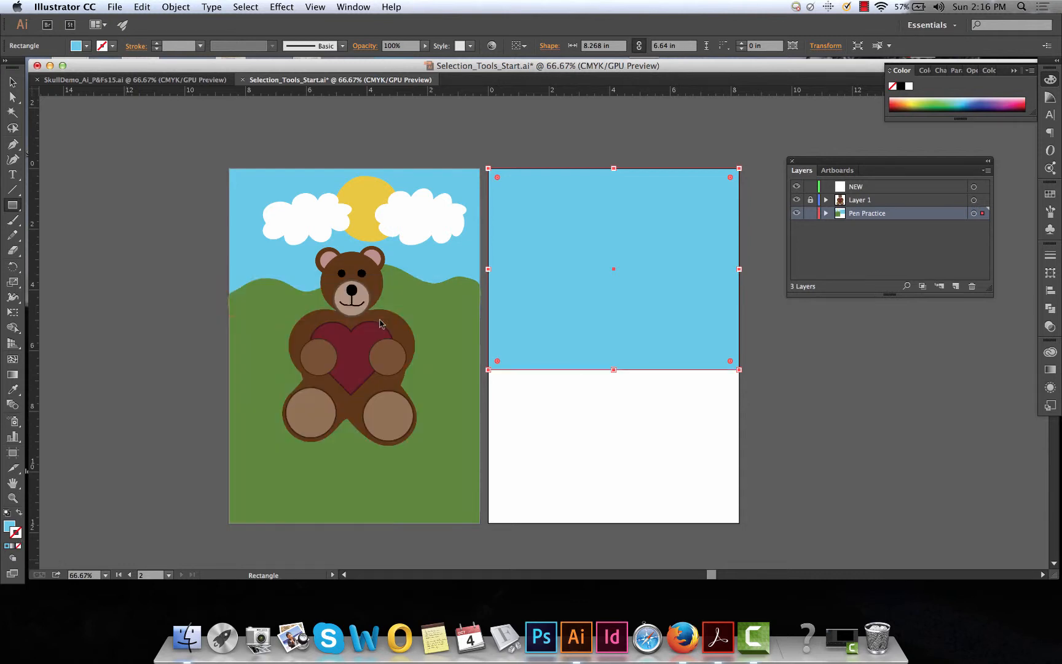
Set the rectangle's stroke weight to 7 pt and deselect it
left_click(12, 82)
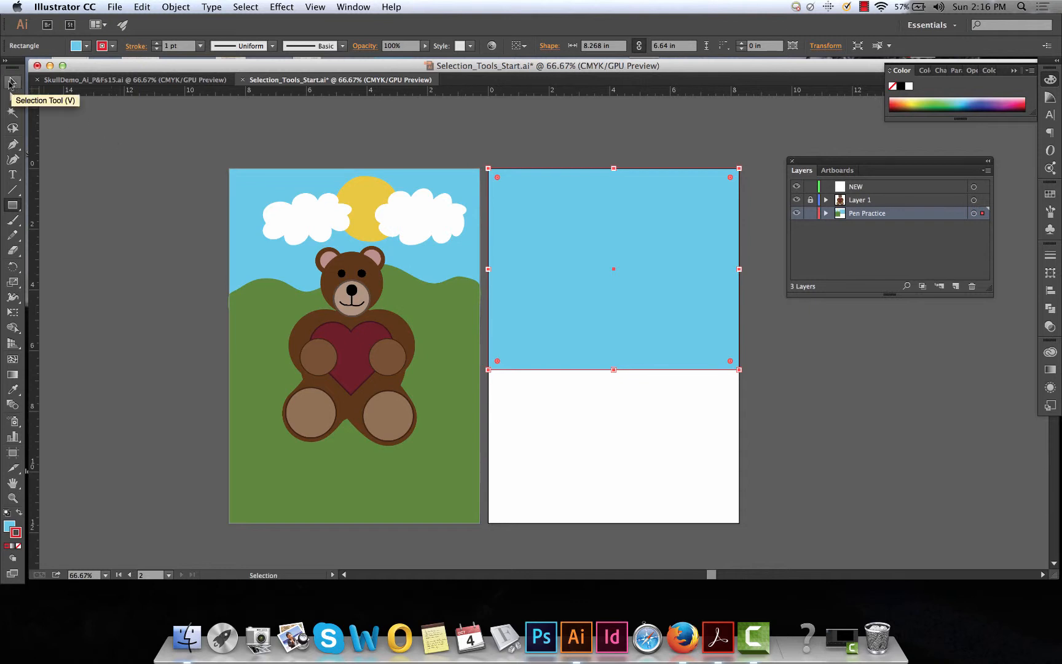
left_click(1051, 255)
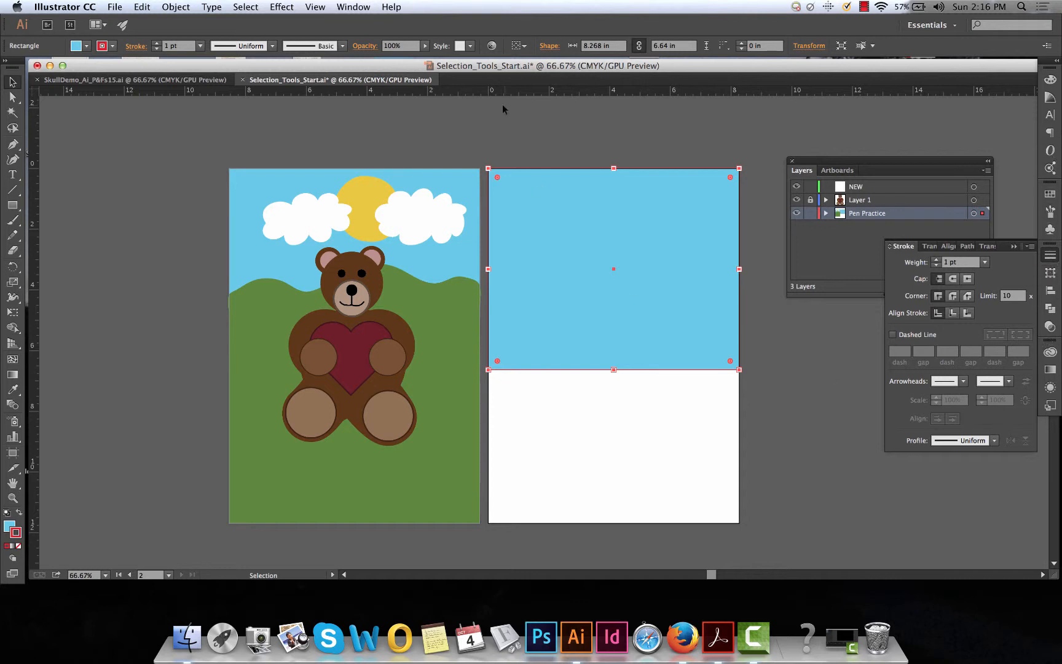
left_click(353, 7)
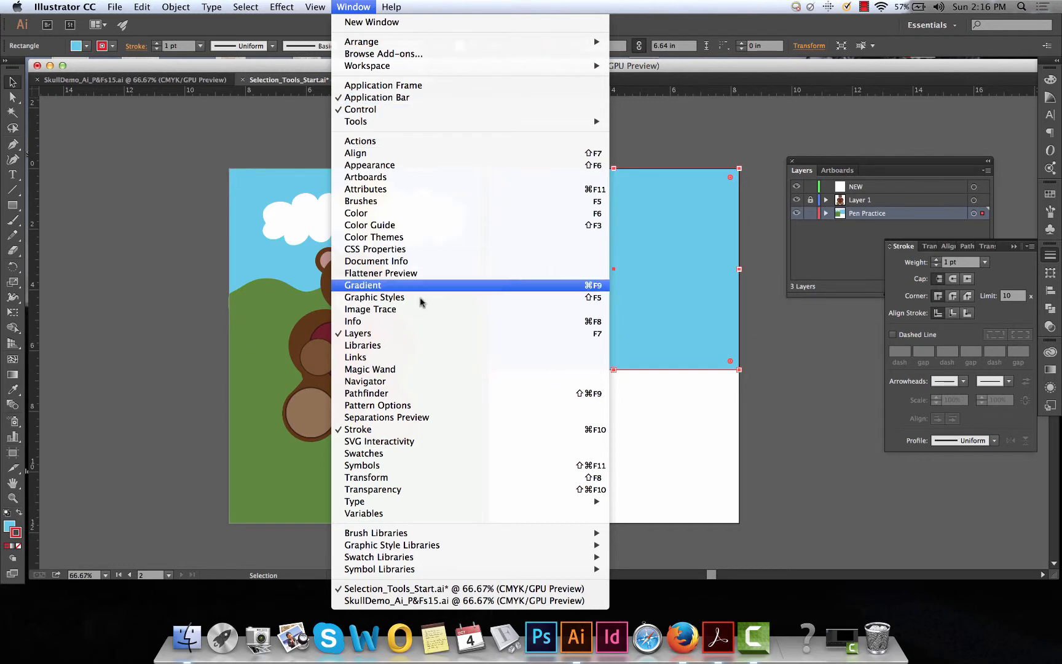
left_click(991, 263)
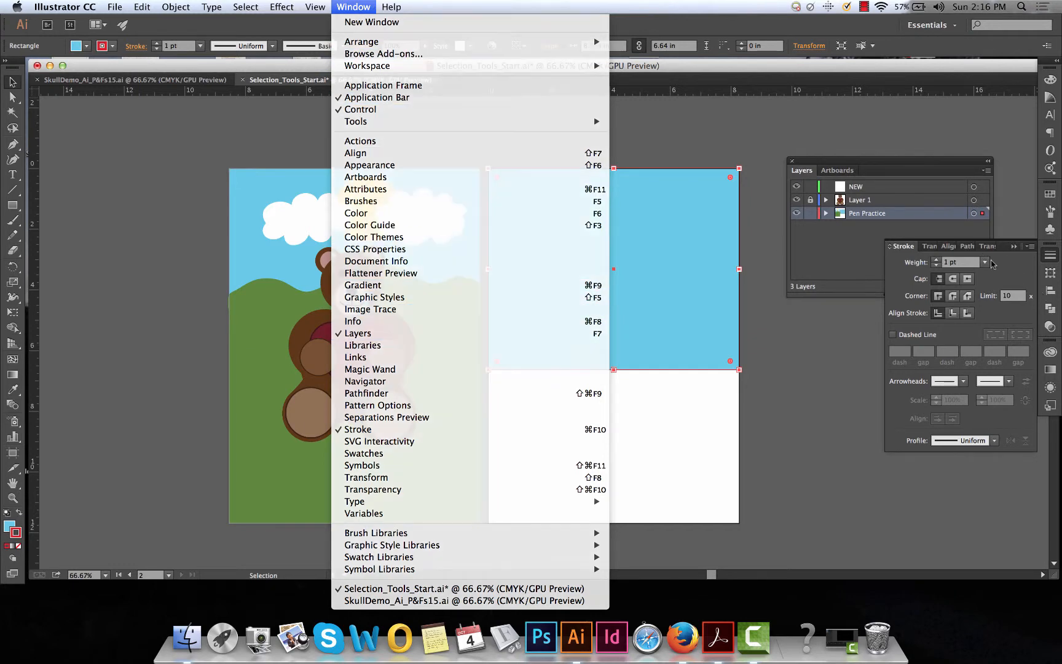
left_click(984, 263)
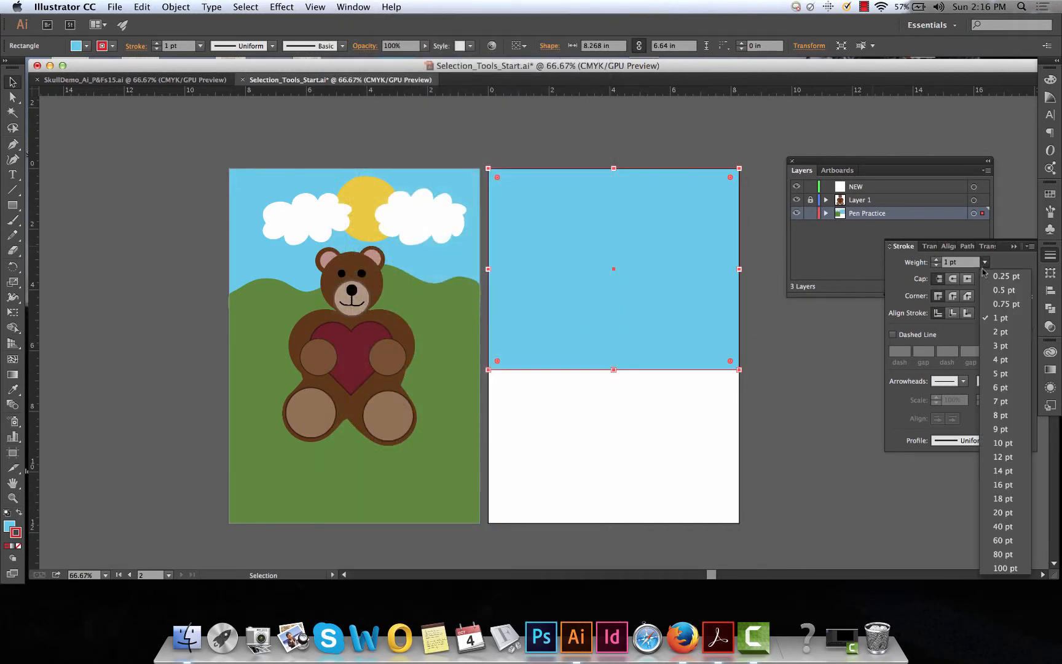
left_click(998, 402)
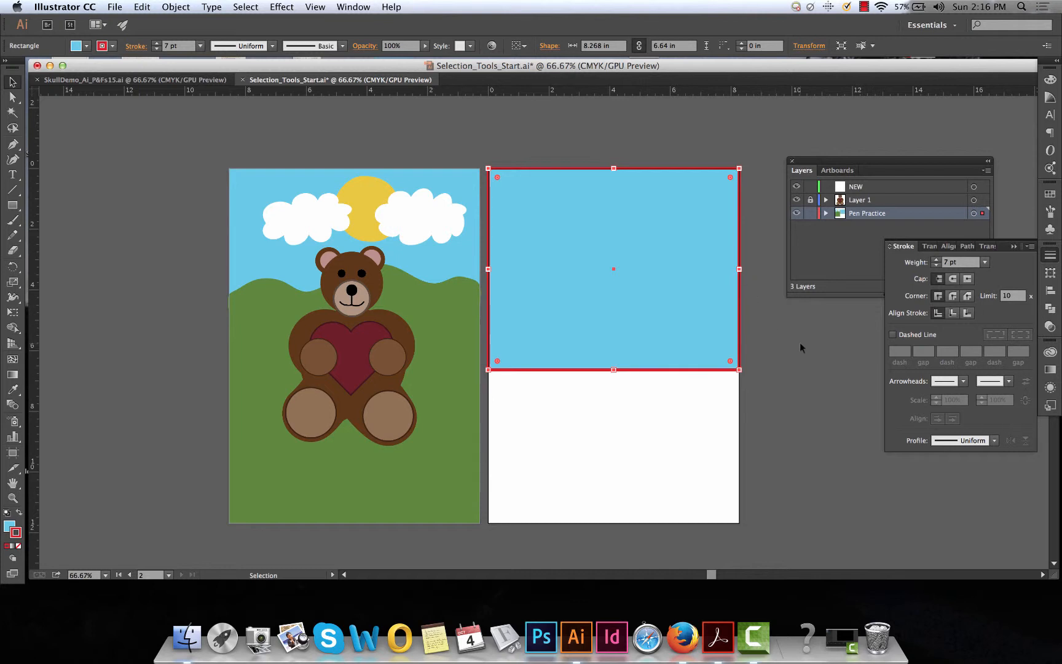
left_click(152, 204)
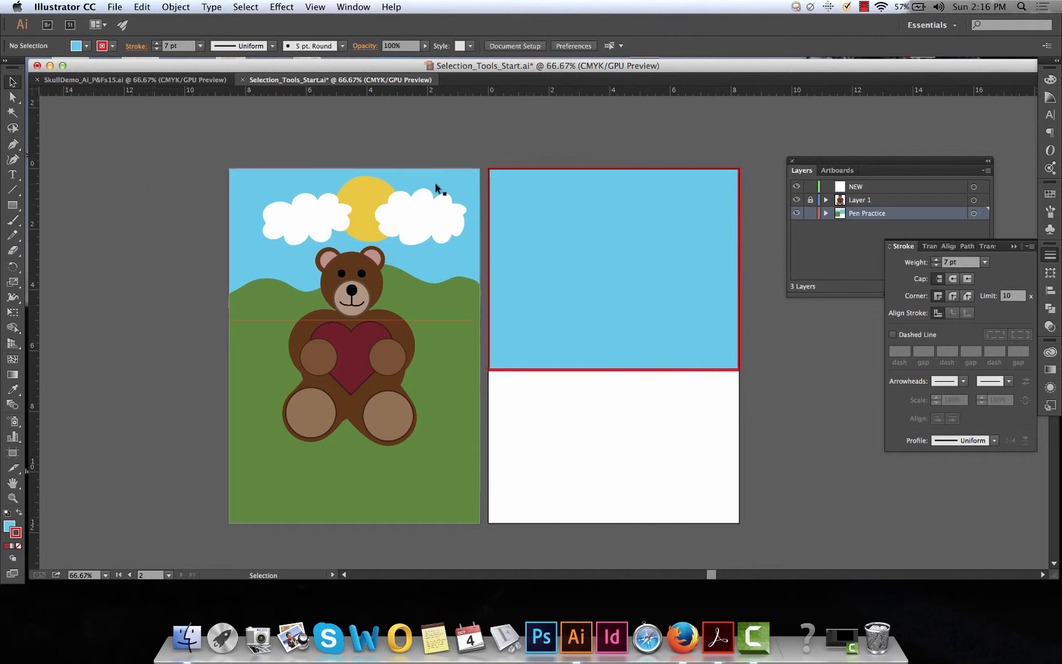
Set the blue rectangle's stroke to None and deselect it
left_click(737, 362)
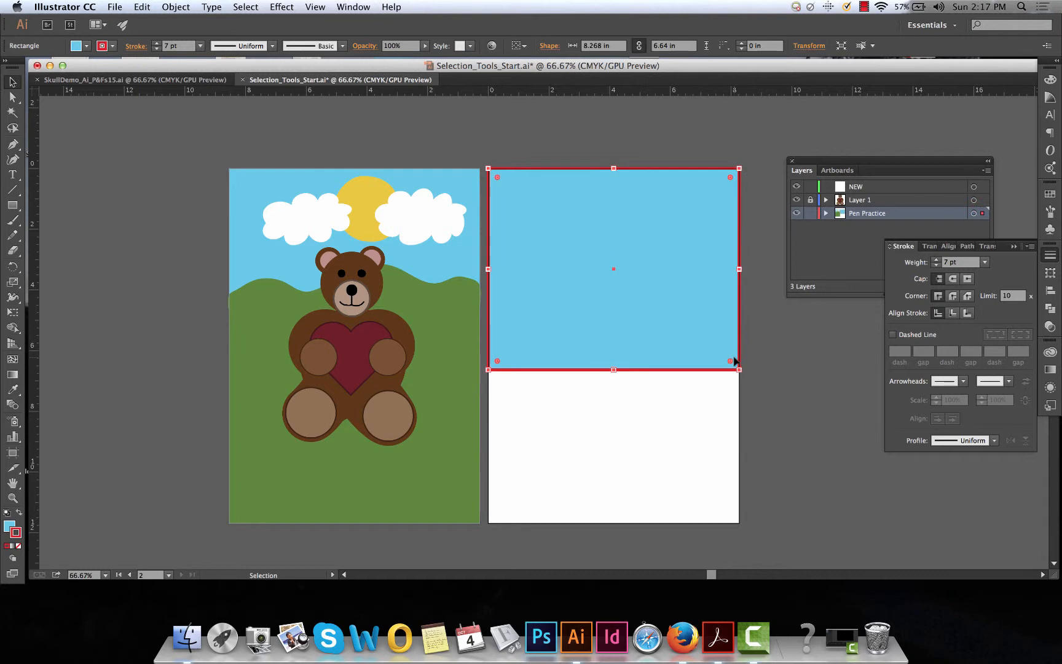
left_click(18, 545)
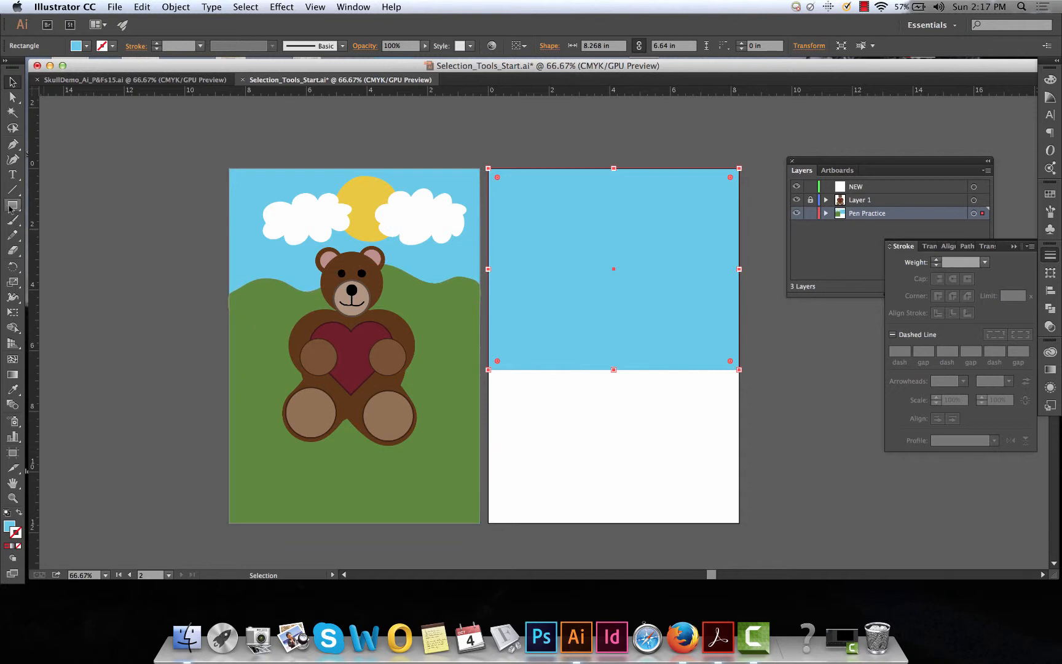
left_click(626, 153)
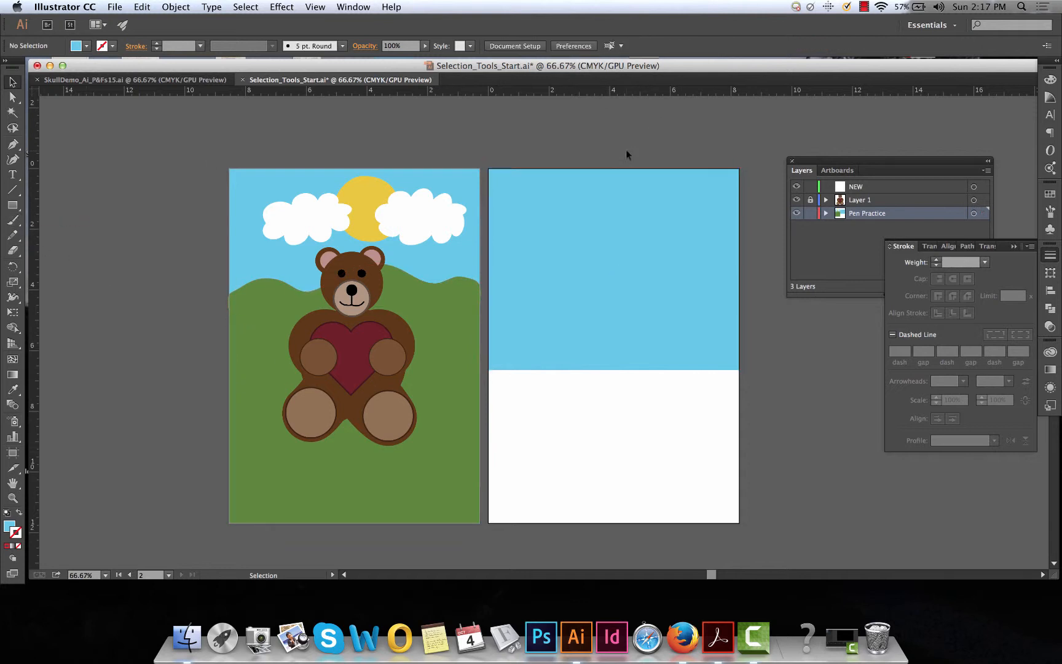
Lock the Pen Practice layer, rename the NEW layer "Sun and clouds" and keep it active
left_click(811, 213)
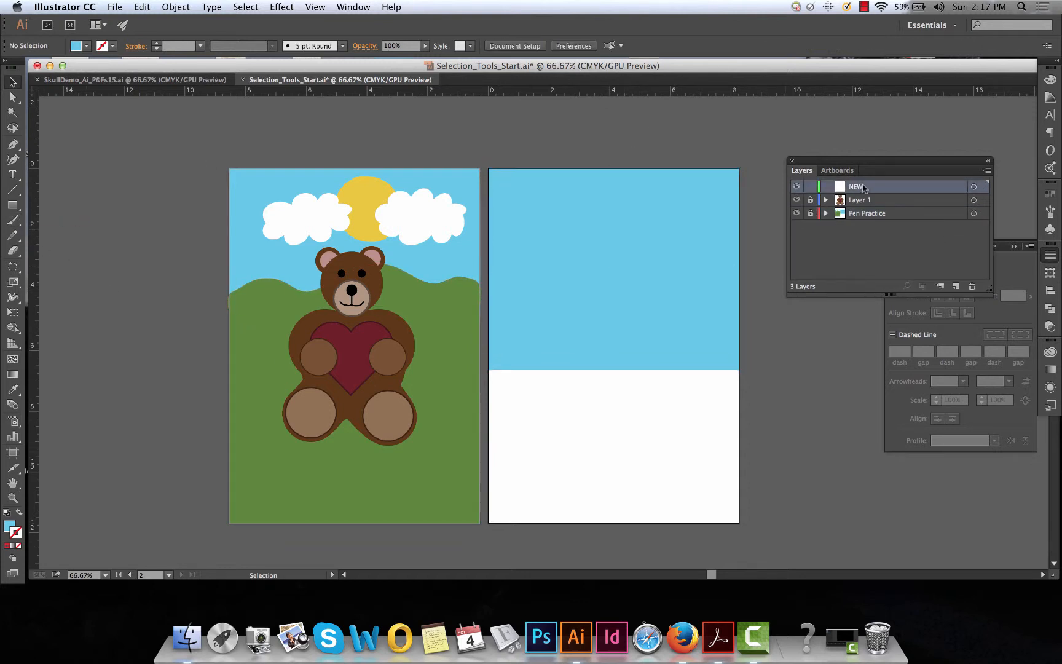
scroll(625, 220, "right", 3)
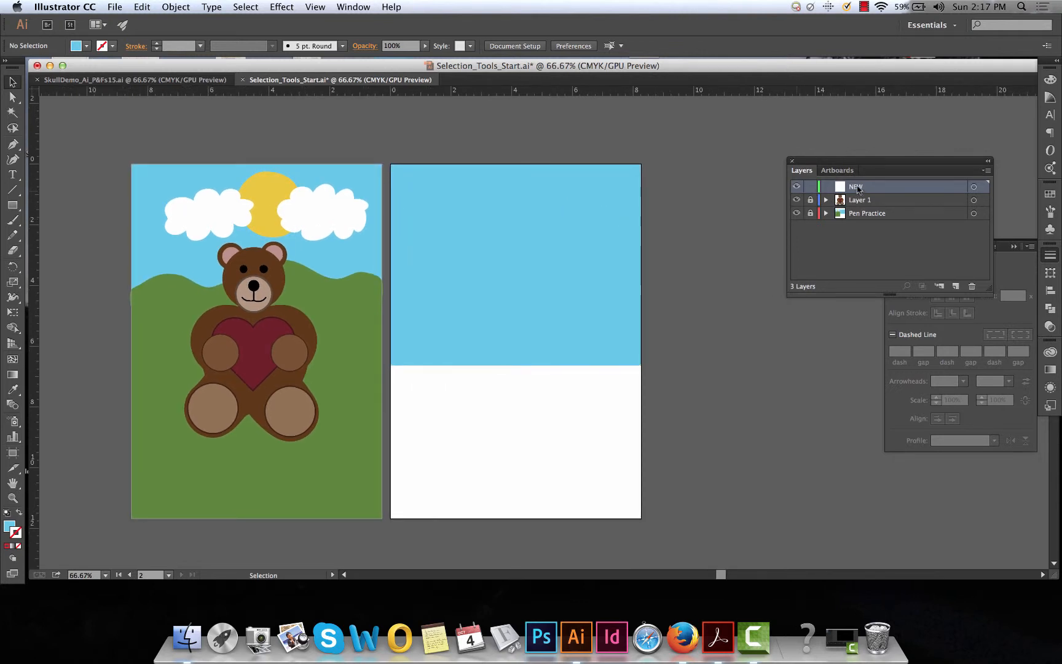
double_click(857, 186)
type("Sun")
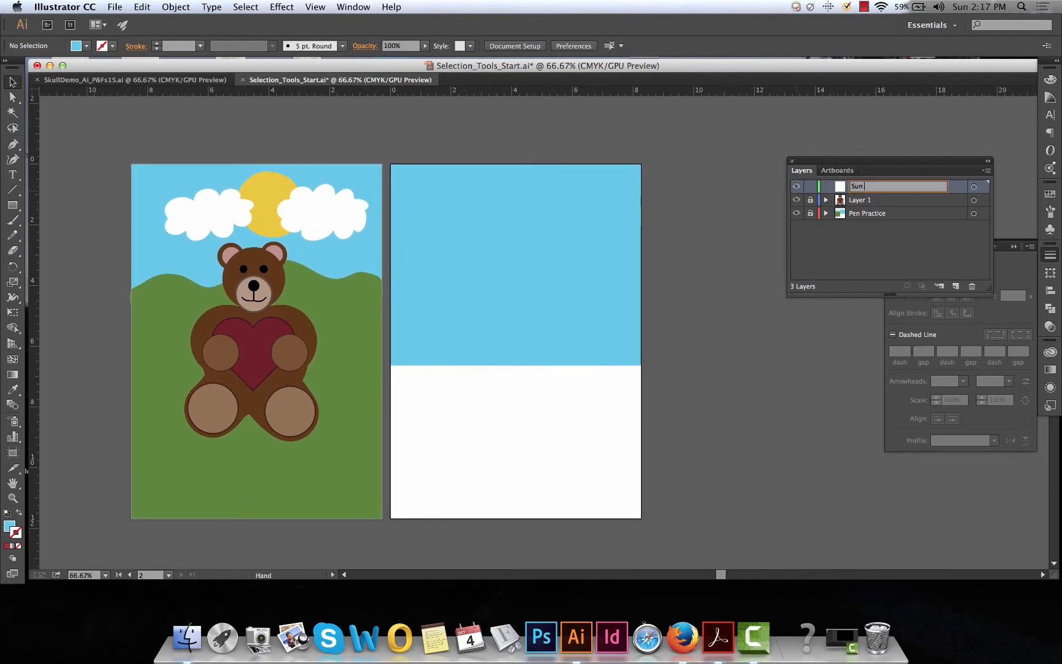
type(" and cloouds")
key("BackSpace")
key("BackSpace")
type("uds")
left_click(801, 275)
left_click(864, 187)
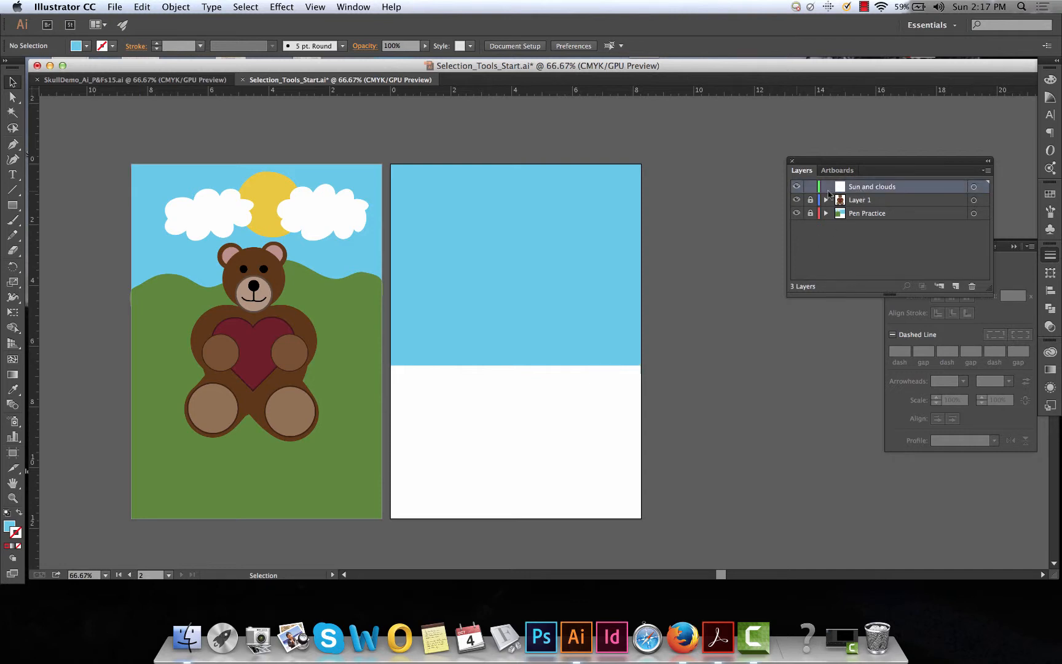
Draw a circle about 2.93 in across on the second artboard's sky and move its centre to about X 3.75, Y 1.99 in
left_click(12, 205)
left_click(53, 236)
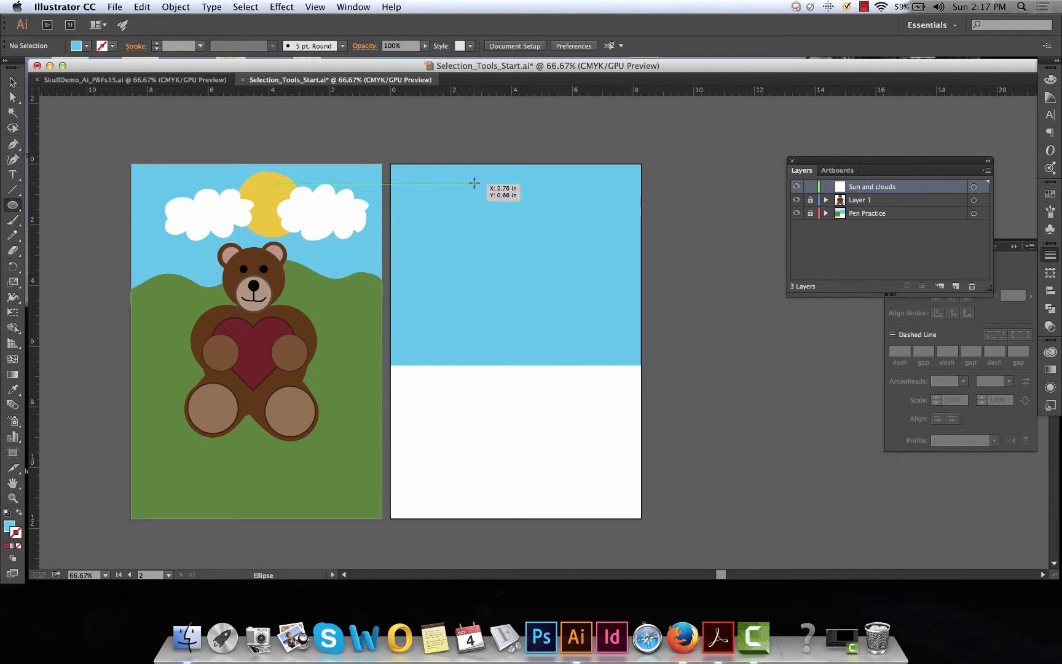
left_click_drag(474, 182, 547, 272)
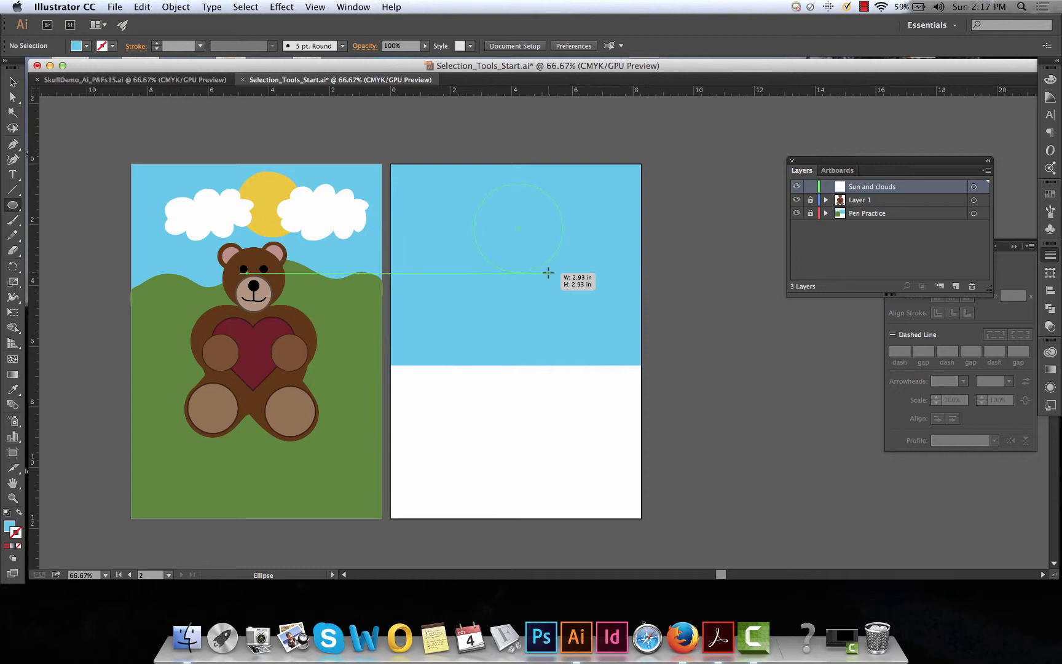
left_click_drag(548, 272, 548, 272)
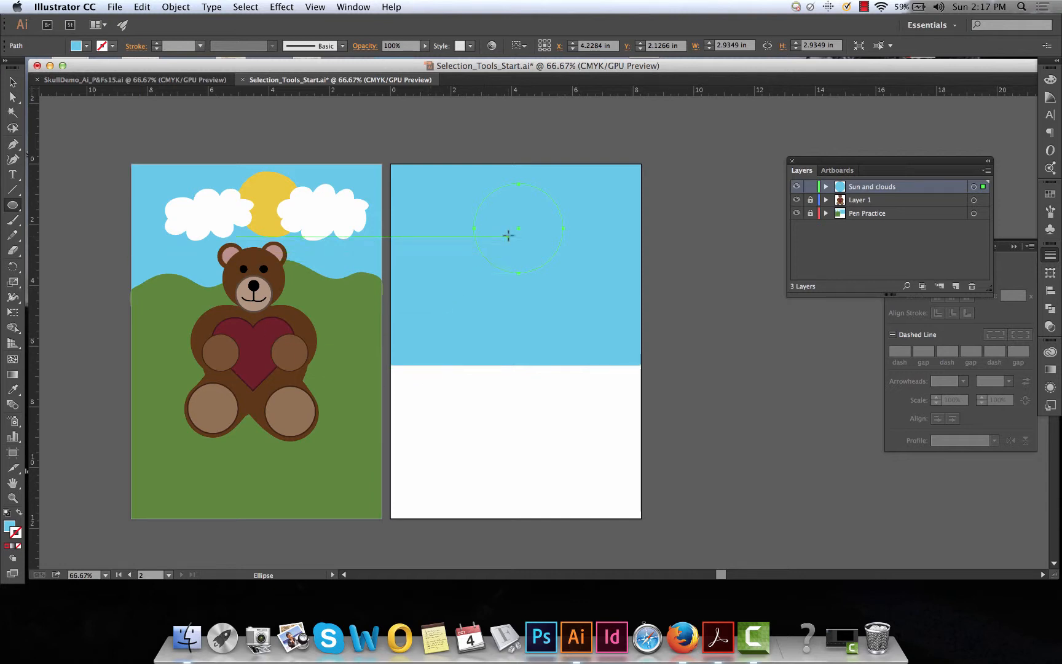
key("v")
mouse_move(517, 215)
left_mouse_down()
mouse_move(701, 214)
mouse_move(503, 219)
left_mouse_up()
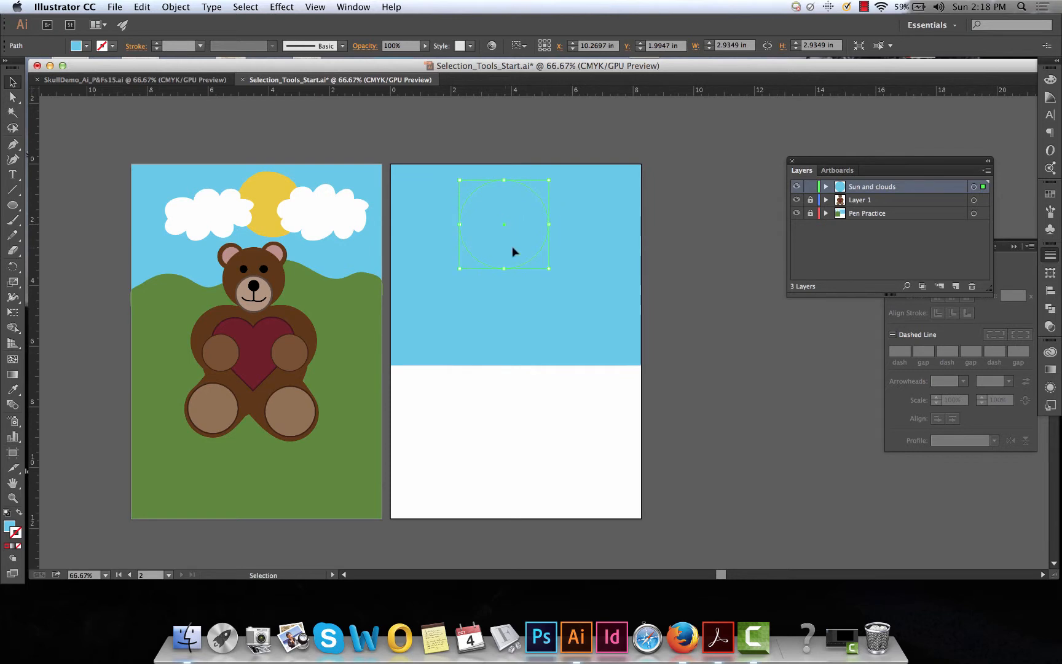
Fill the circle with sun yellow, hex DDC914
left_click(9, 526)
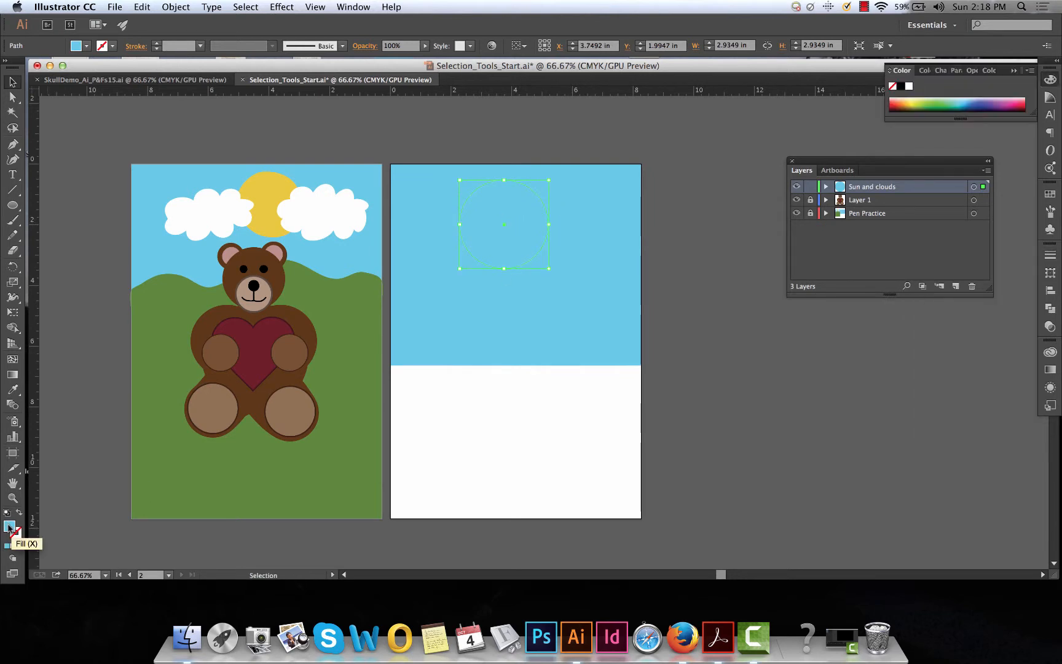
double_click(9, 525)
left_click_drag(269, 402, 272, 454)
left_click(164, 335)
mouse_move(191, 365)
left_mouse_down()
mouse_move(214, 405)
mouse_move(206, 430)
mouse_move(213, 353)
left_mouse_up()
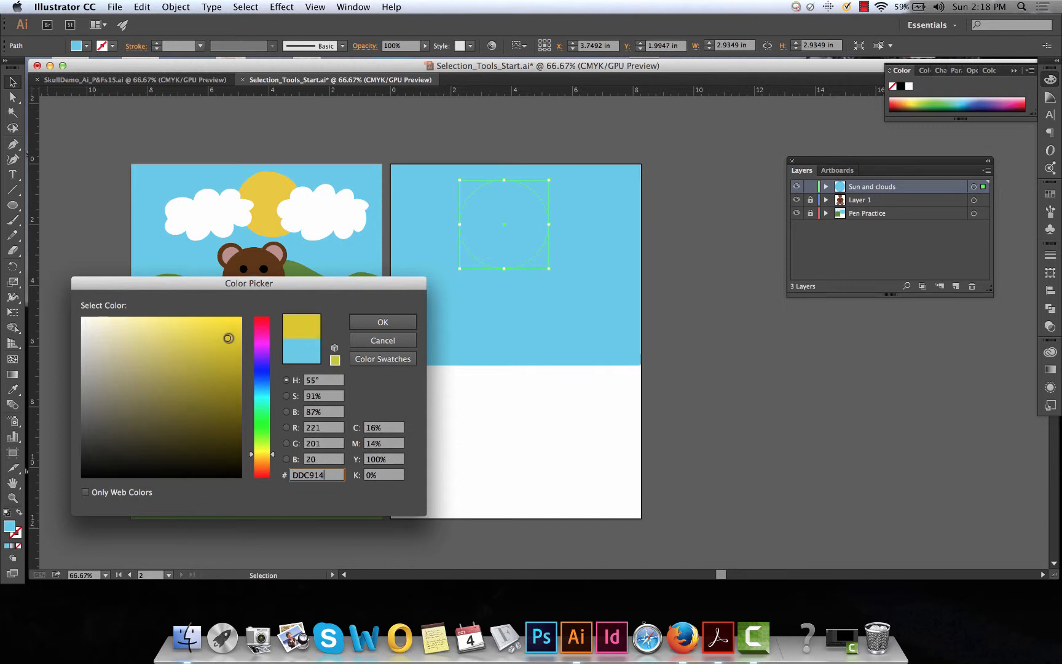
left_click(379, 316)
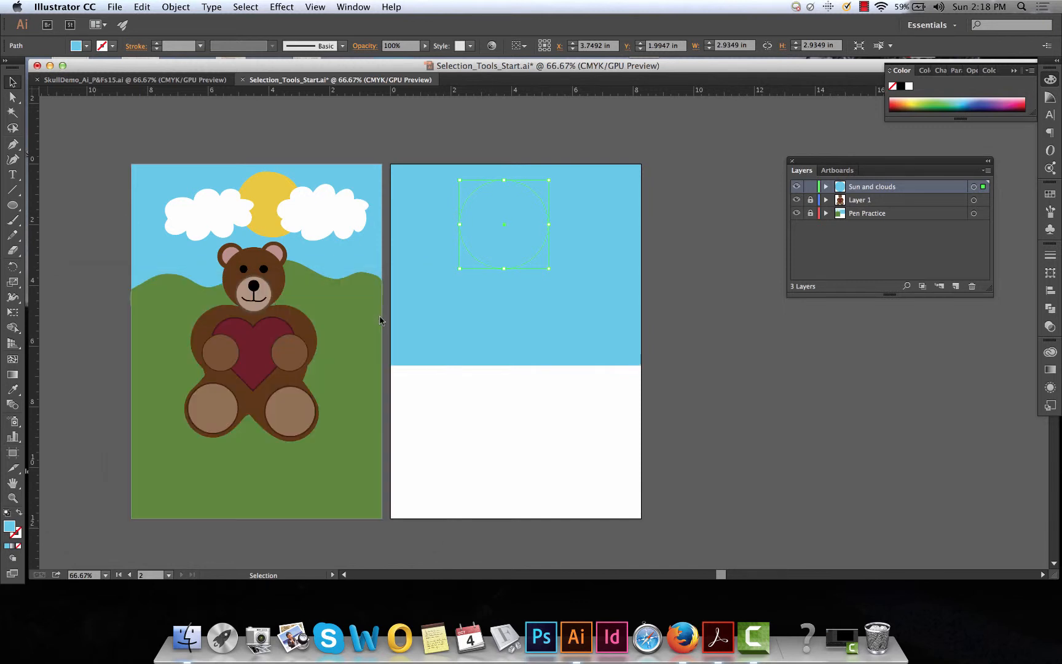
Move the yellow sun near the top centre of the second artboard, at about X 4.13, Y 1.72 in
left_click(481, 412)
left_click_drag(513, 223, 519, 227)
left_click_drag(523, 226, 523, 227)
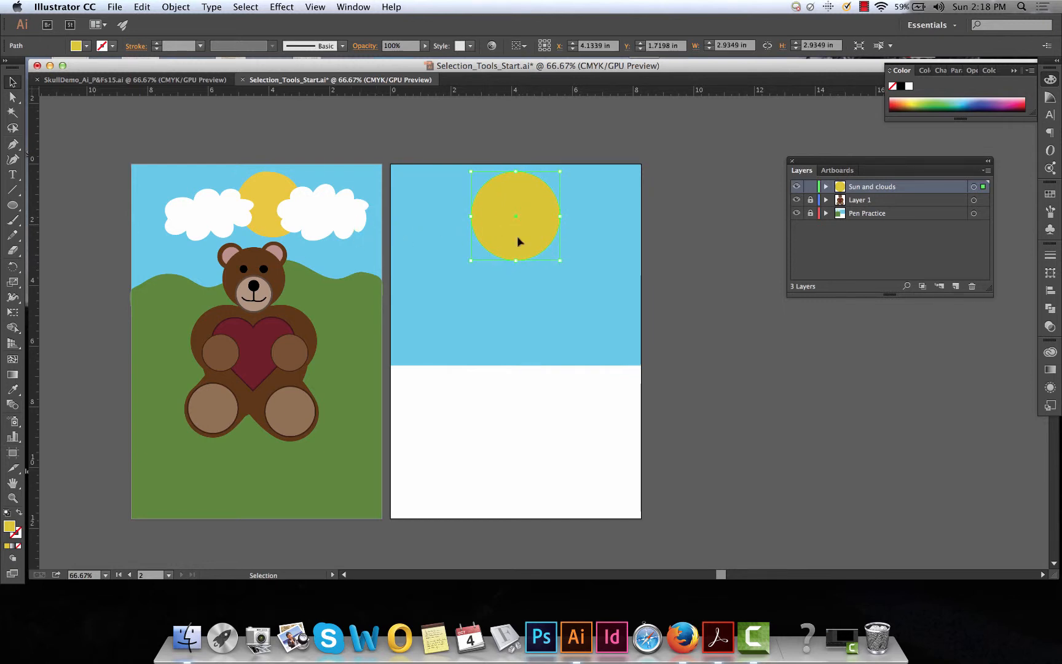
key("super+equal")
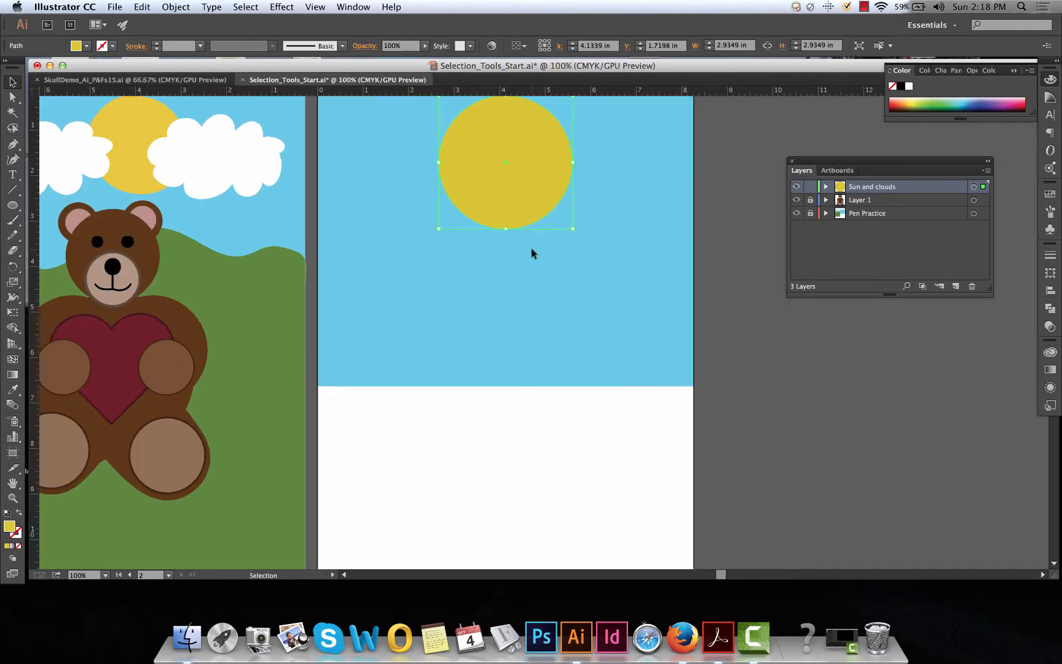
Draw a cloud about 3.57 by 2.41 in below the sun with the Pencil tool and give it the default white fill and black stroke
scroll(532, 248, "up", 3)
scroll(531, 249, "left", 4)
left_click_drag(860, 161, 897, 160)
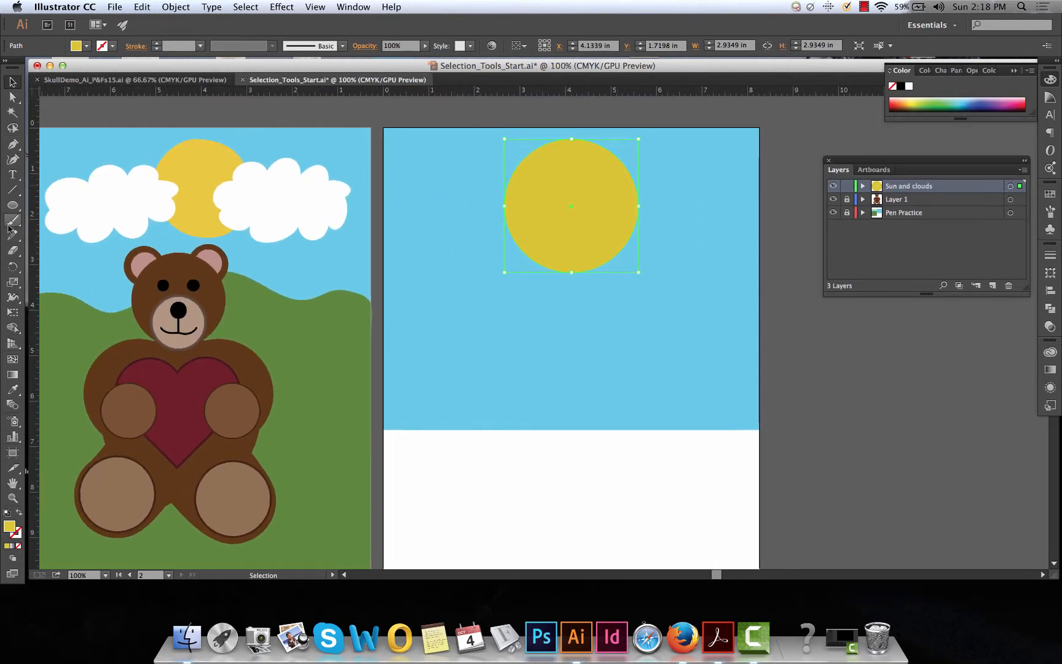
left_click_drag(13, 242, 45, 238)
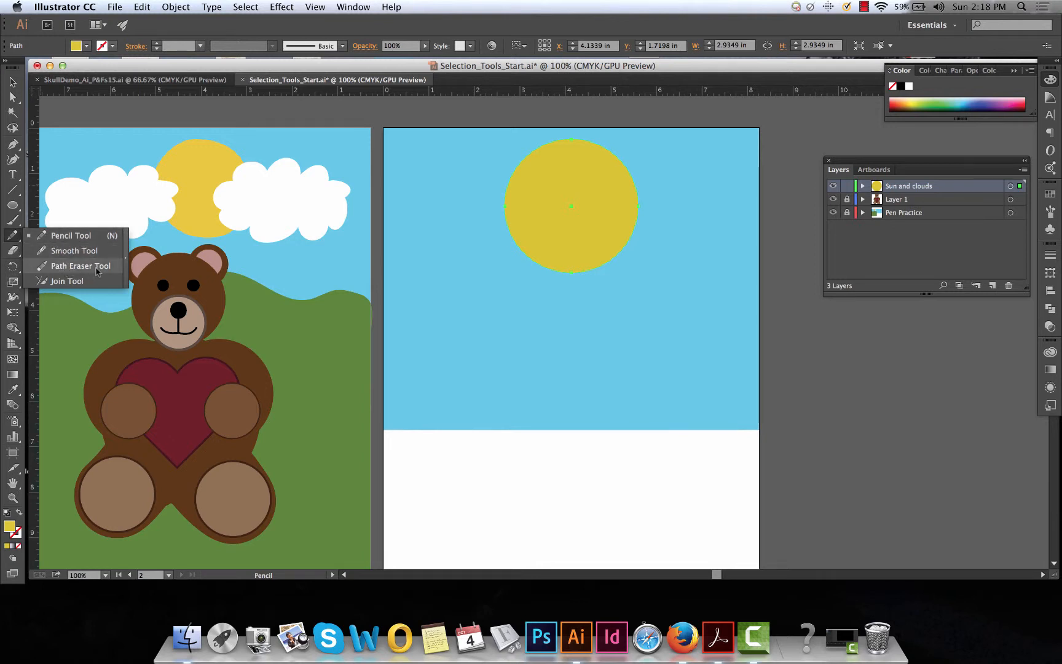
left_click(55, 237)
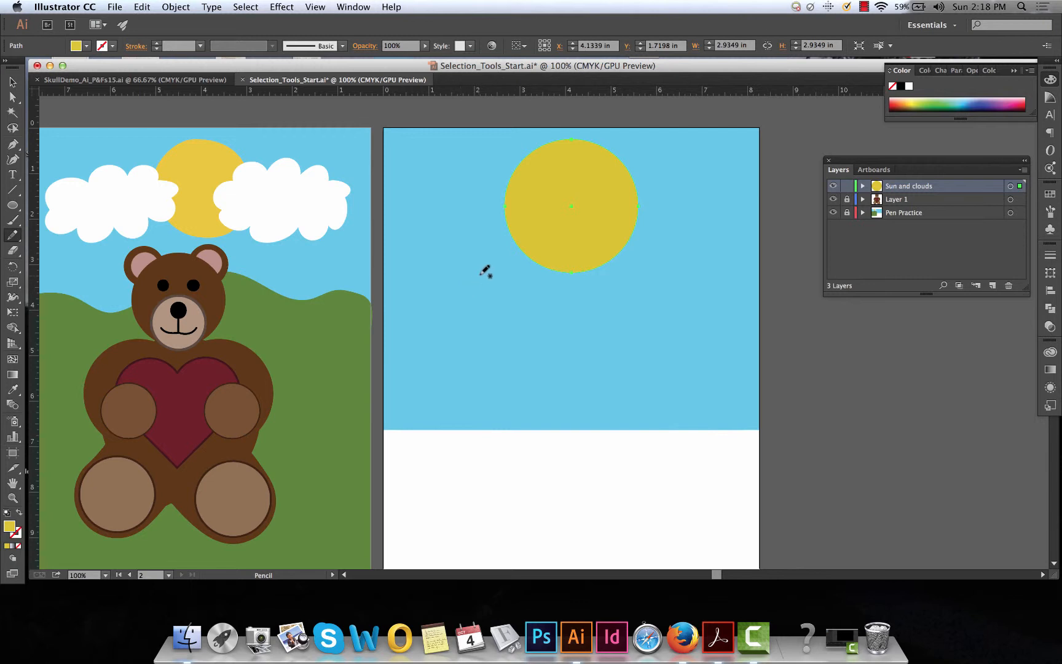
mouse_move(485, 276)
left_mouse_down()
mouse_move(408, 295)
mouse_move(427, 353)
mouse_move(452, 344)
mouse_move(483, 366)
mouse_move(521, 346)
mouse_move(521, 333)
mouse_move(548, 343)
mouse_move(566, 318)
mouse_move(552, 310)
mouse_move(563, 288)
mouse_move(551, 270)
mouse_move(513, 268)
mouse_move(503, 278)
mouse_move(478, 270)
left_mouse_up()
left_click(7, 513)
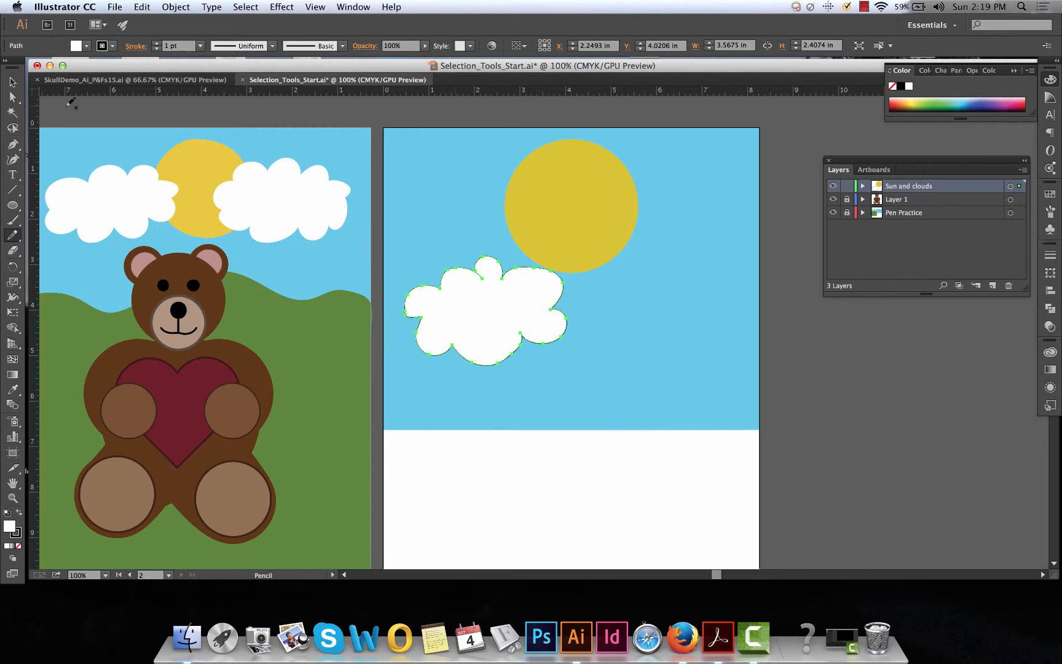
Remove the black stroke from the new white cloud on the second artboard
left_click(13, 84)
left_click(824, 448)
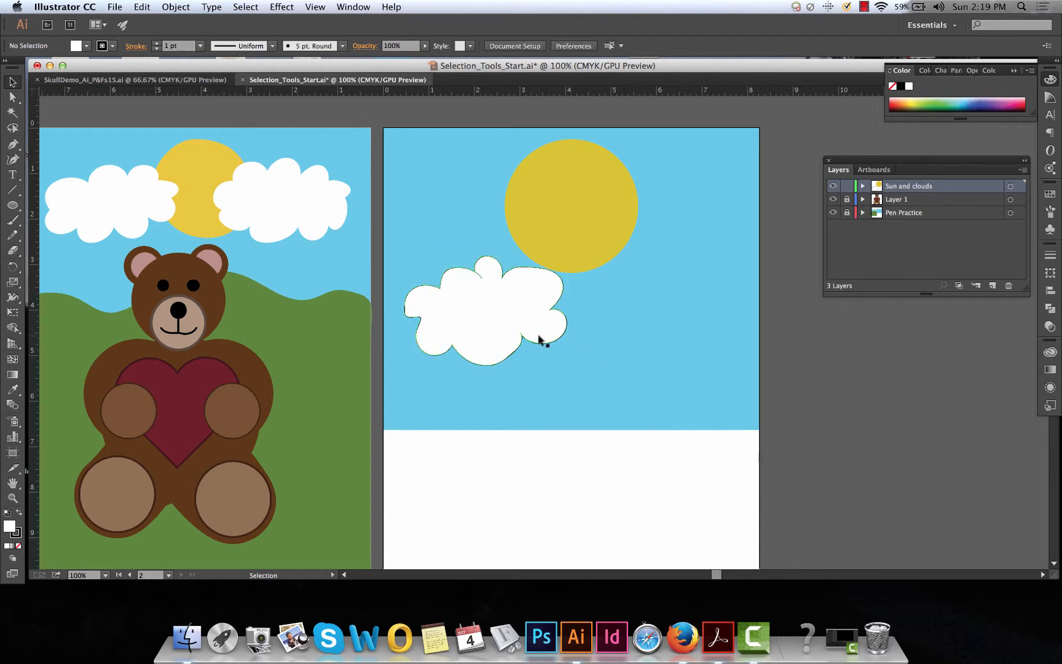
left_click(509, 345)
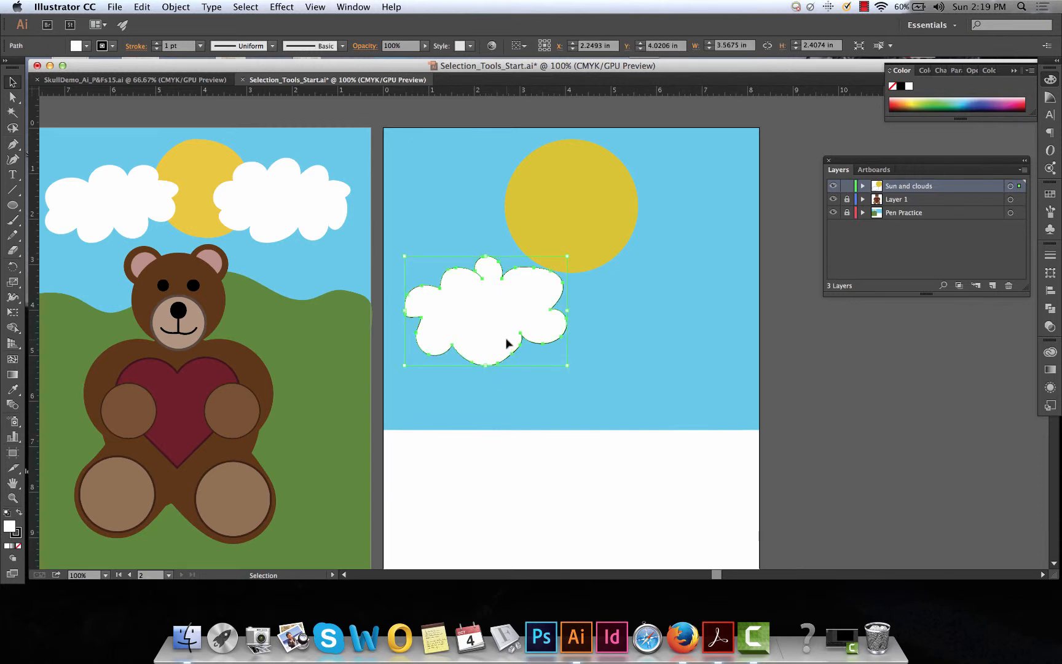
left_click(14, 537)
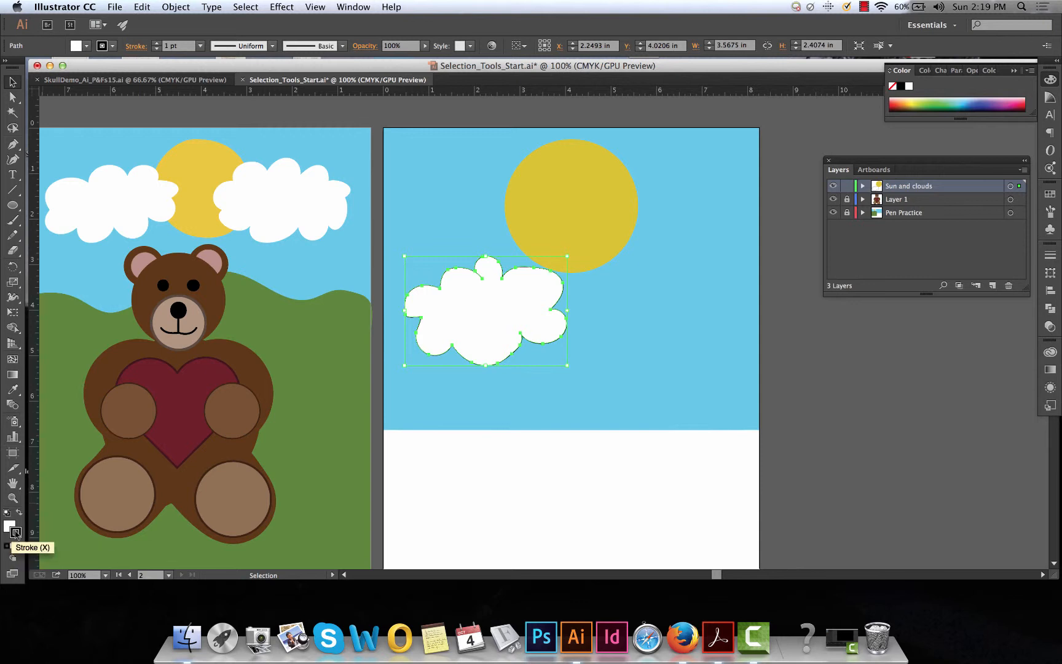
left_click(19, 545)
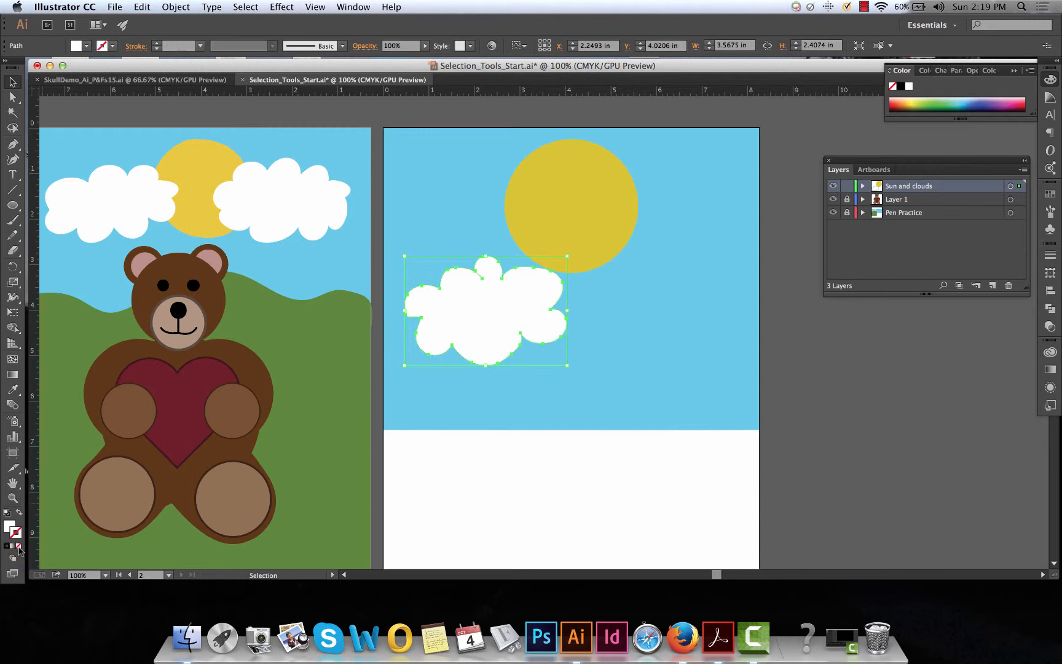
left_click(450, 511)
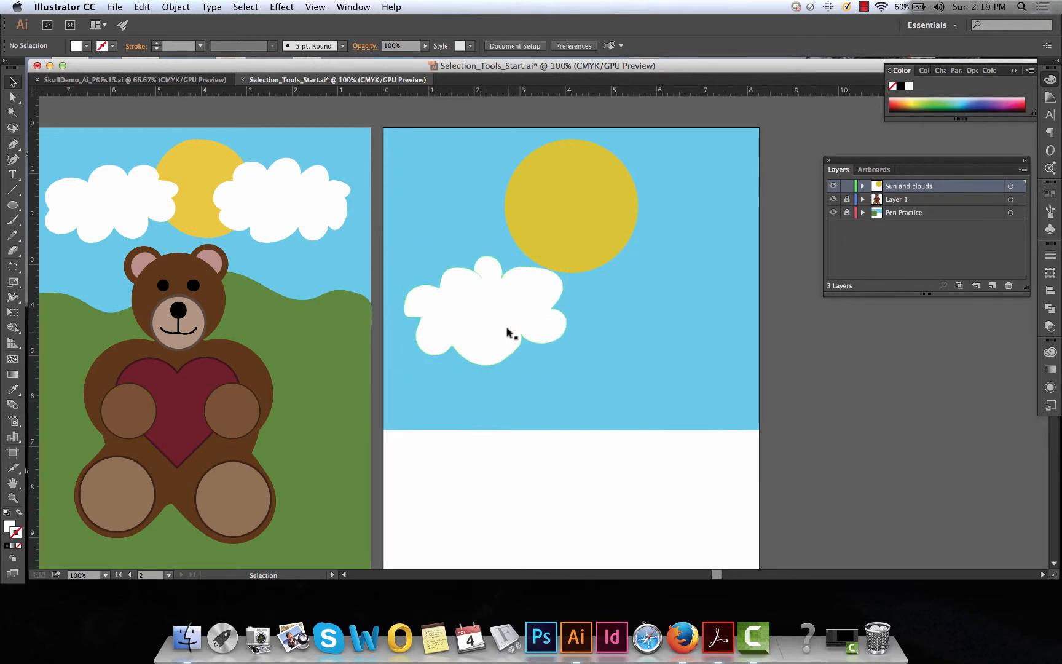
Shrink the cloud to about 2.74 by 1.85 in beside the sun's left edge and place a copy at the sun's right edge
left_click_drag(506, 327, 497, 271)
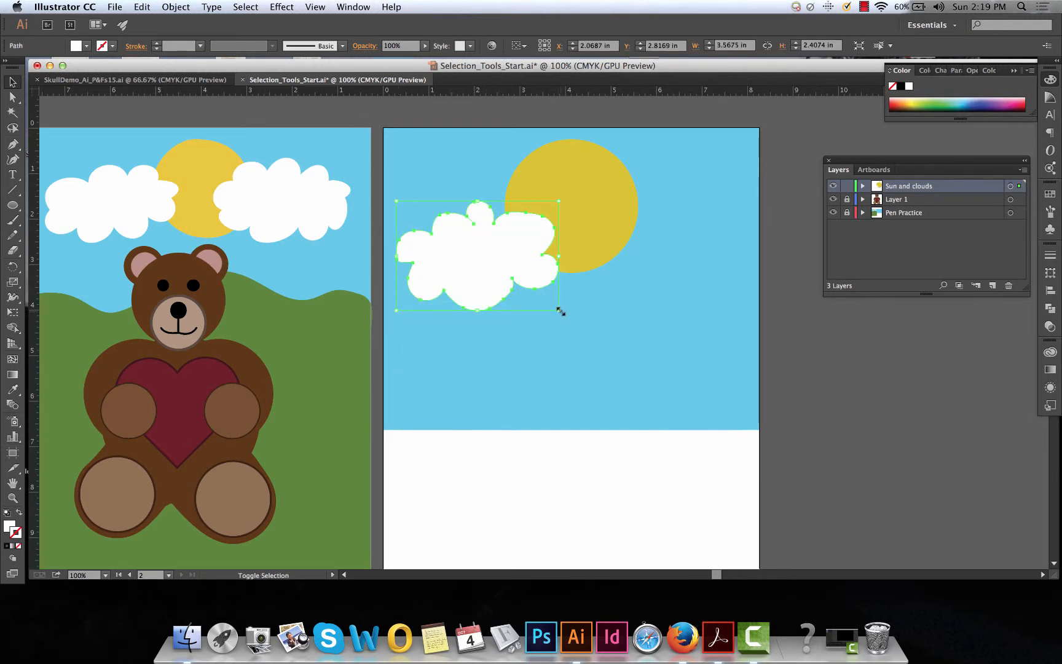
left_click_drag(559, 309, 544, 282)
left_click(540, 337)
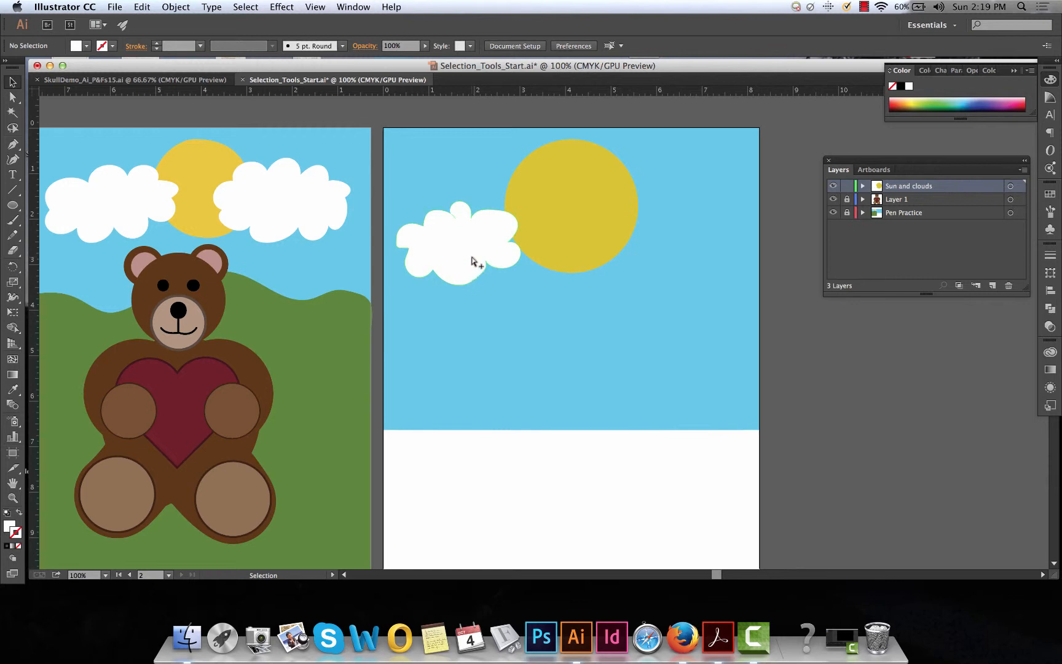
left_click_drag(473, 261, 686, 266)
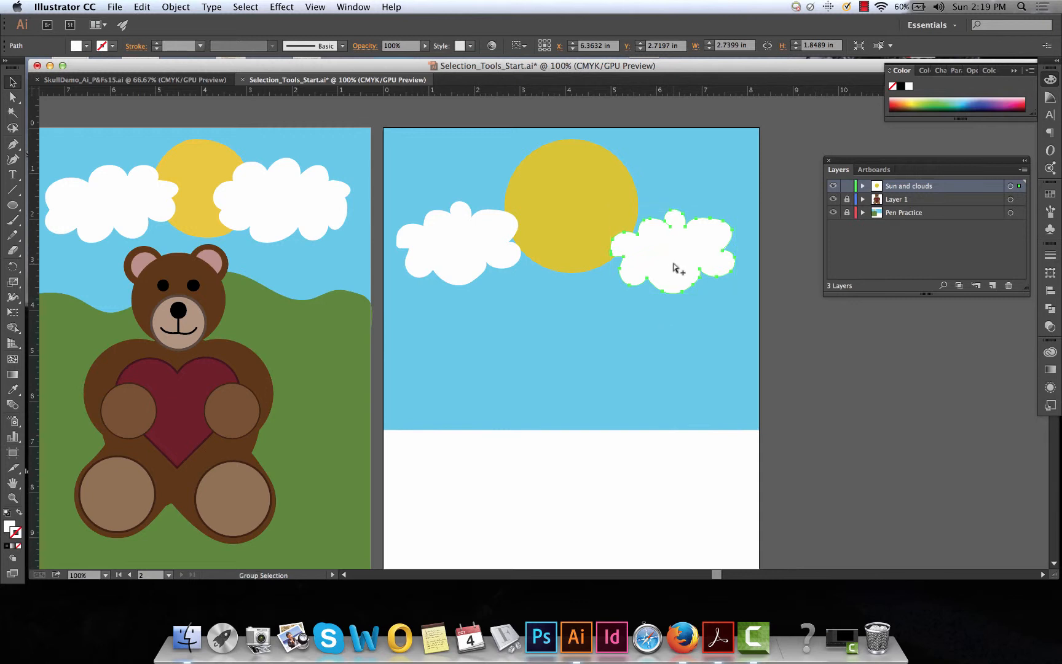
Try moving the cloud right of the sun to the lower sky at about X 4.65, Y 5.05 in, and undo the move
left_click_drag(672, 270, 595, 374)
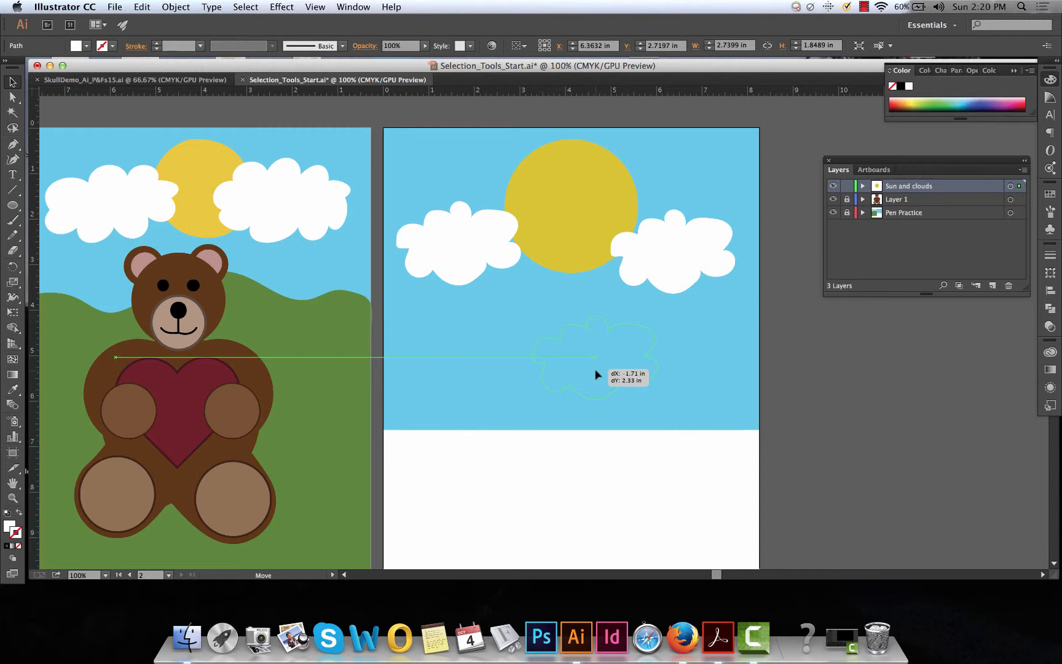
left_click_drag(595, 374, 596, 374)
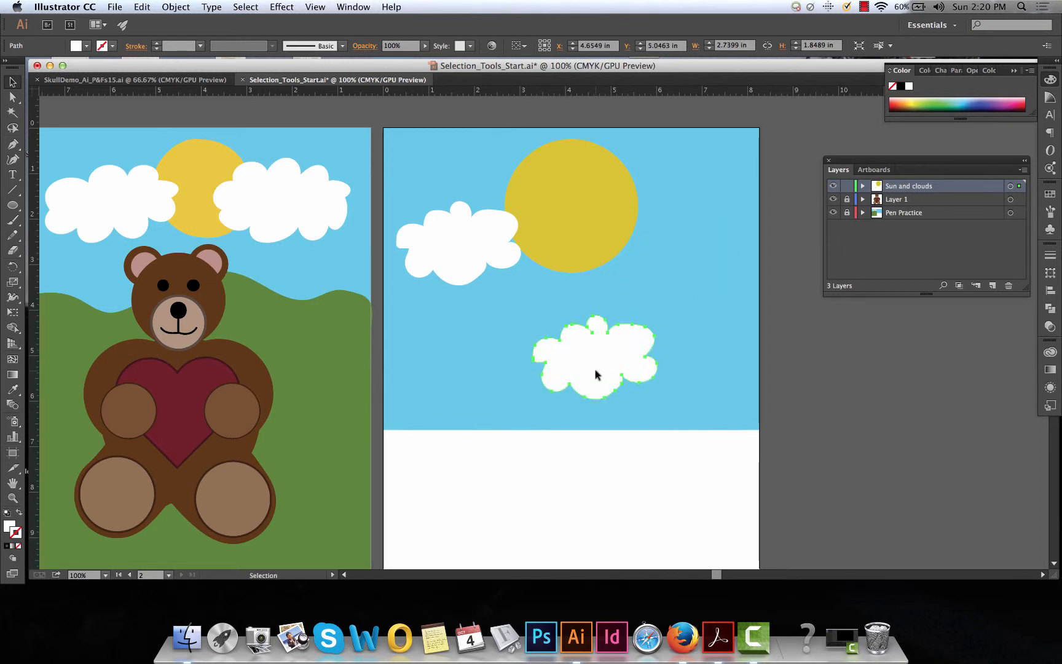
key("super+z")
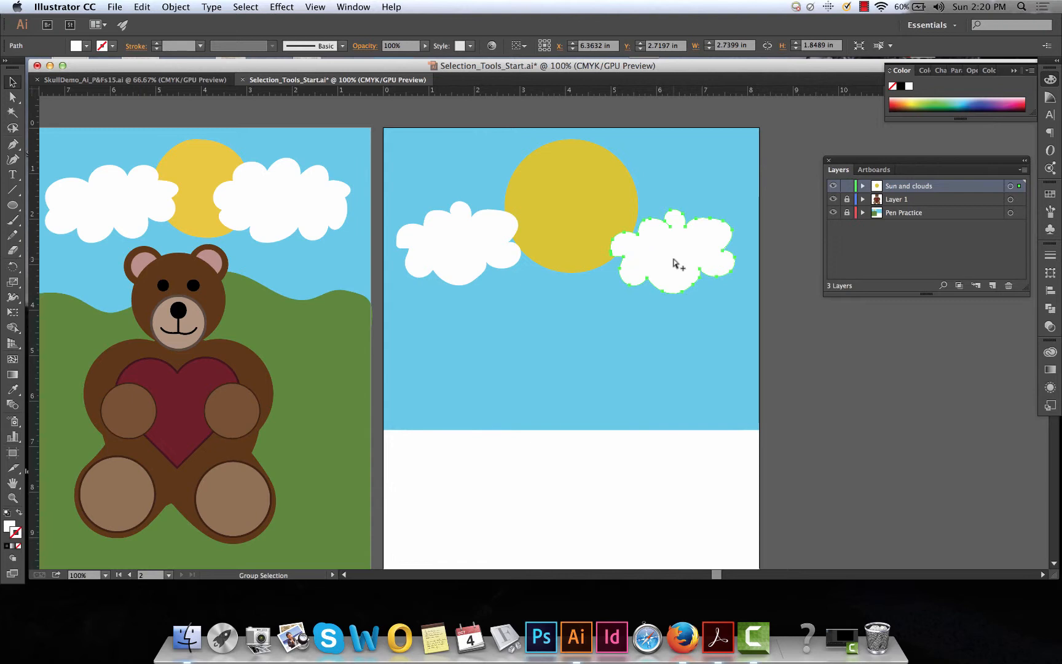
Duplicate the cloud right of the sun to about X 3.32, Y 4.72 in below the sun and delete that copy
left_click_drag(674, 263, 535, 349)
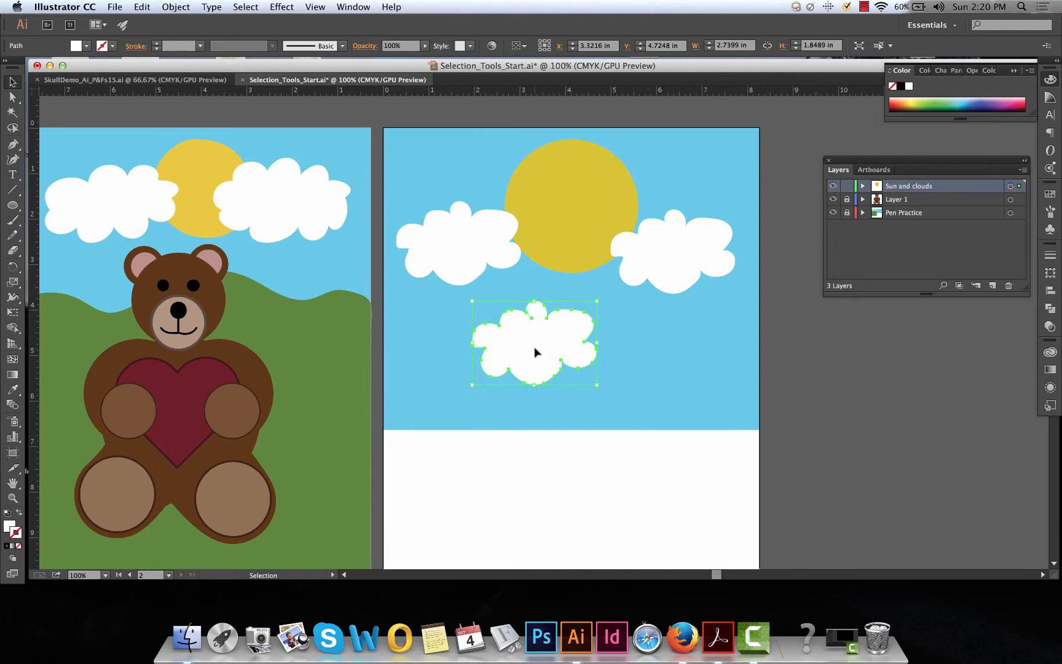
left_click(643, 367)
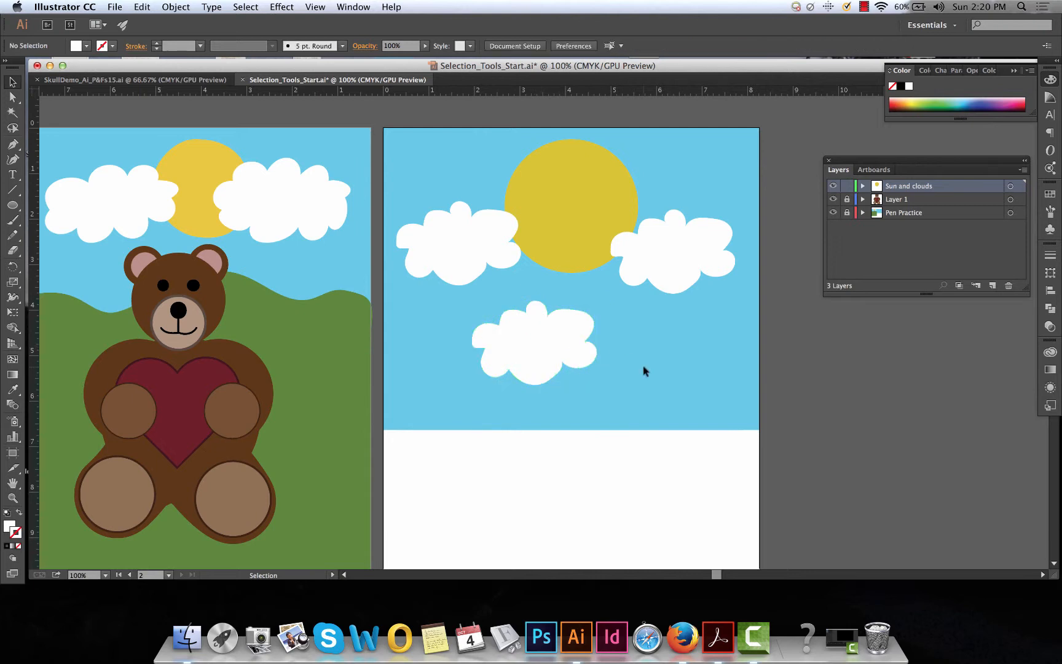
left_click(540, 344)
key("Delete")
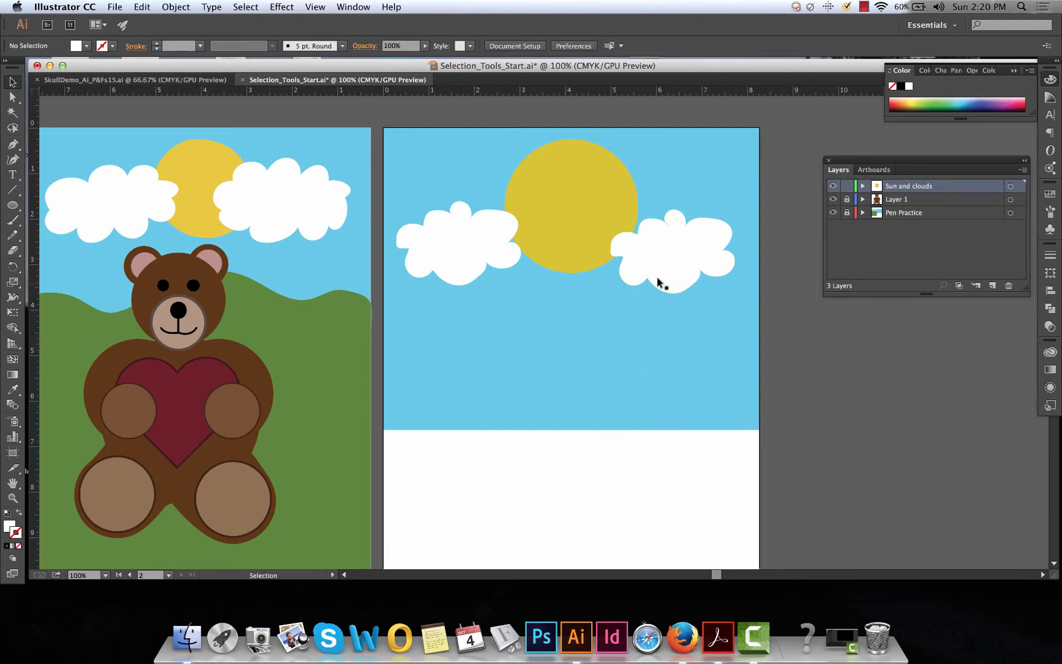
Move the cloud right of the sun to just below it and enlarge the cloud proportionally to about 3.34 by 2.25 in
left_click_drag(658, 282, 551, 315)
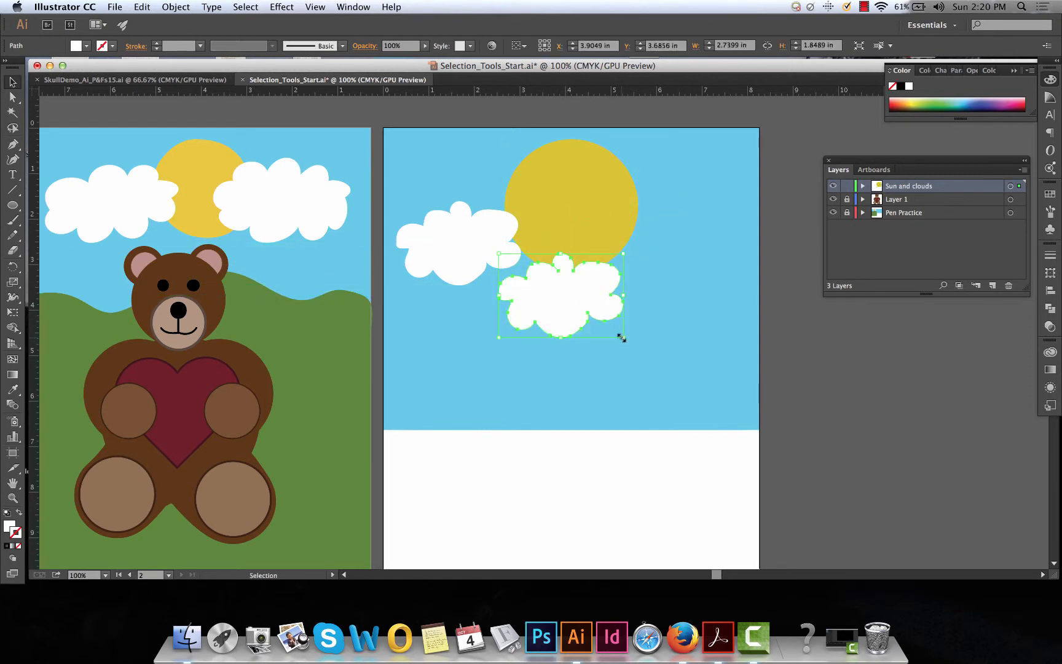
left_click_drag(621, 337, 672, 356)
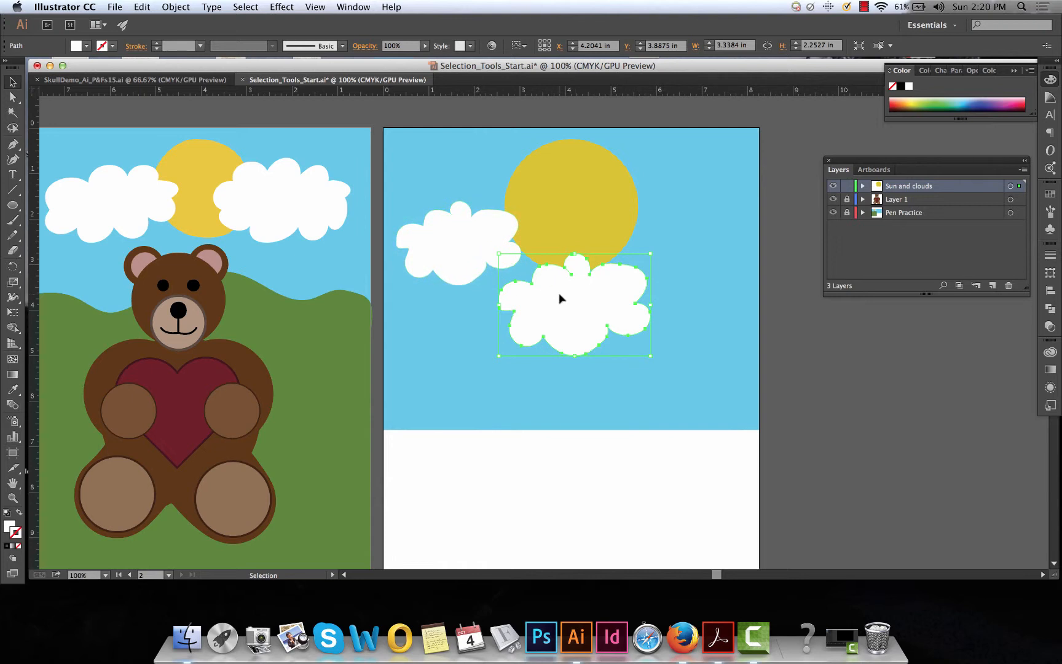
Open the Reflect options for the enlarged cloud and compare it with and without the vertical-axis preview, leaving the preview on
left_click(15, 268)
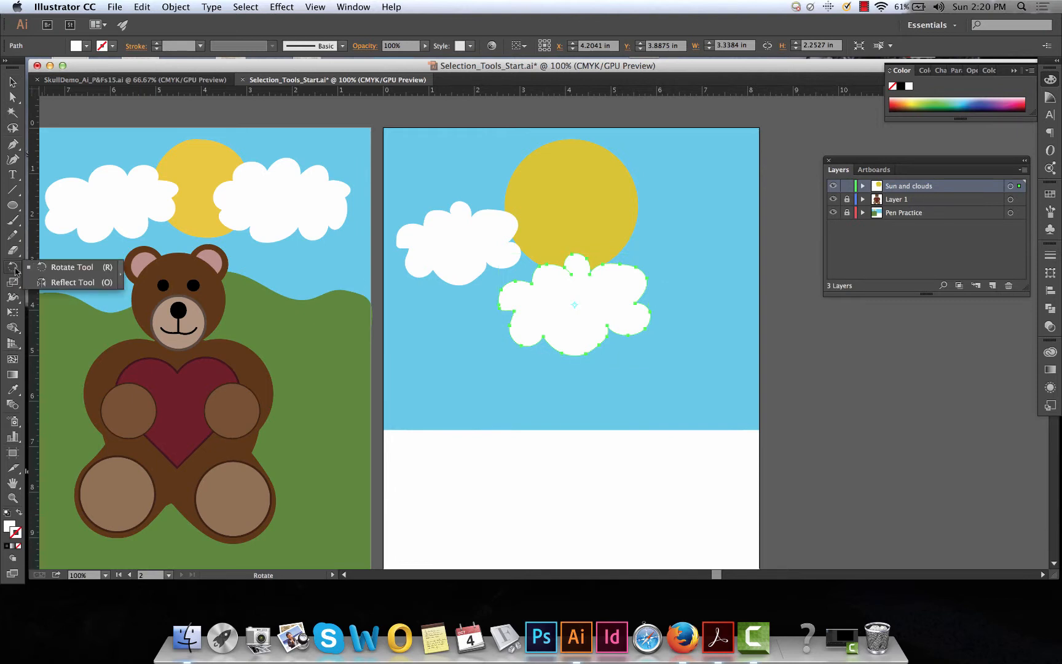
left_click(68, 282)
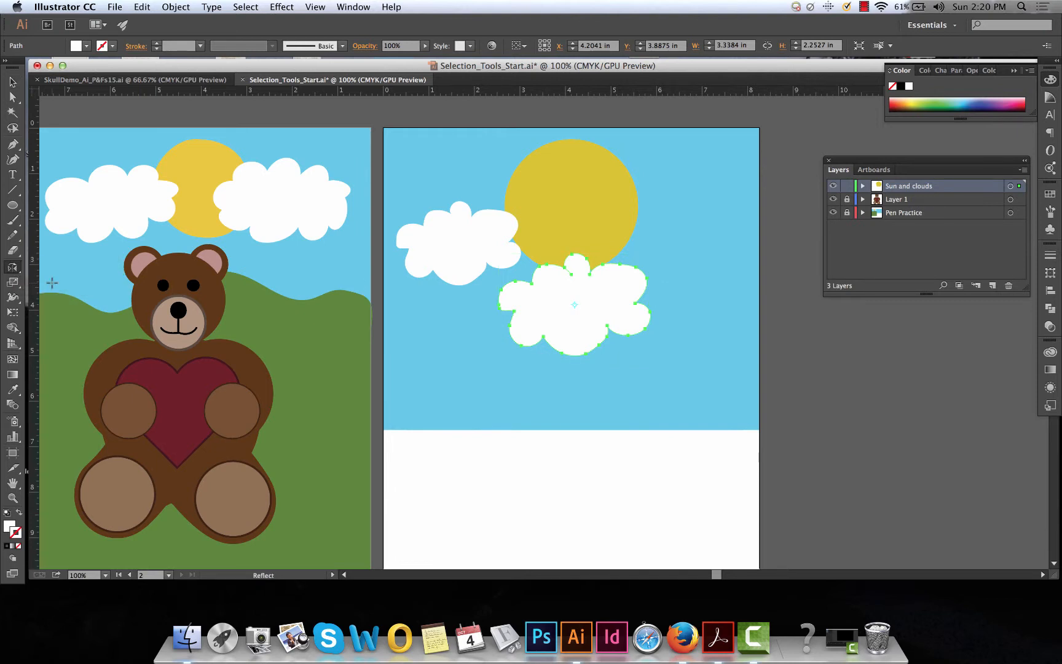
left_click(15, 269)
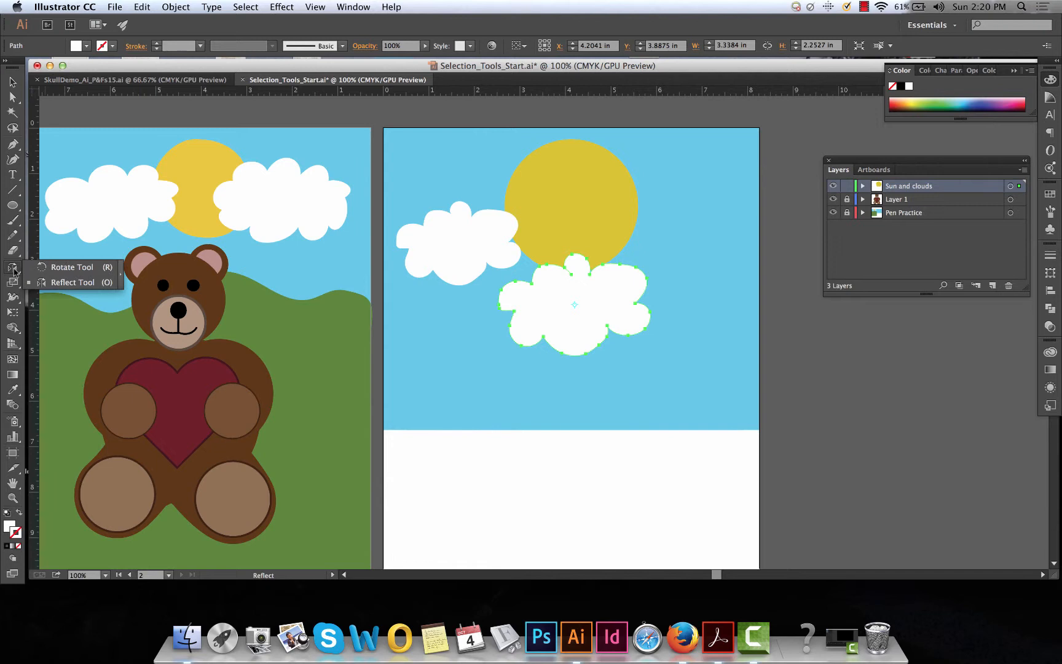
left_click(51, 283)
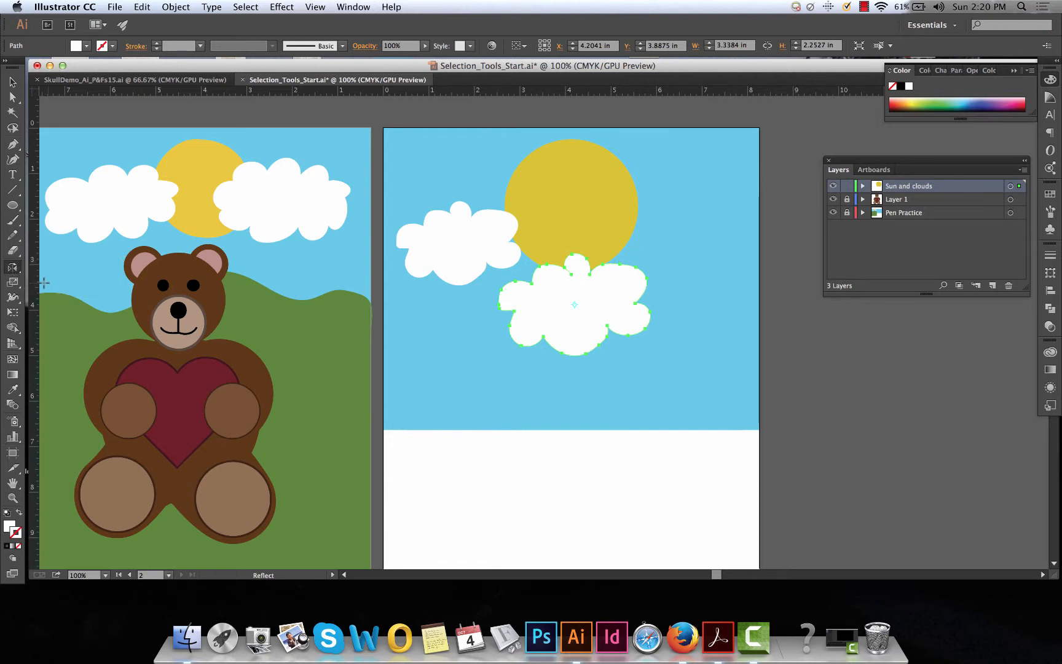
double_click(12, 268)
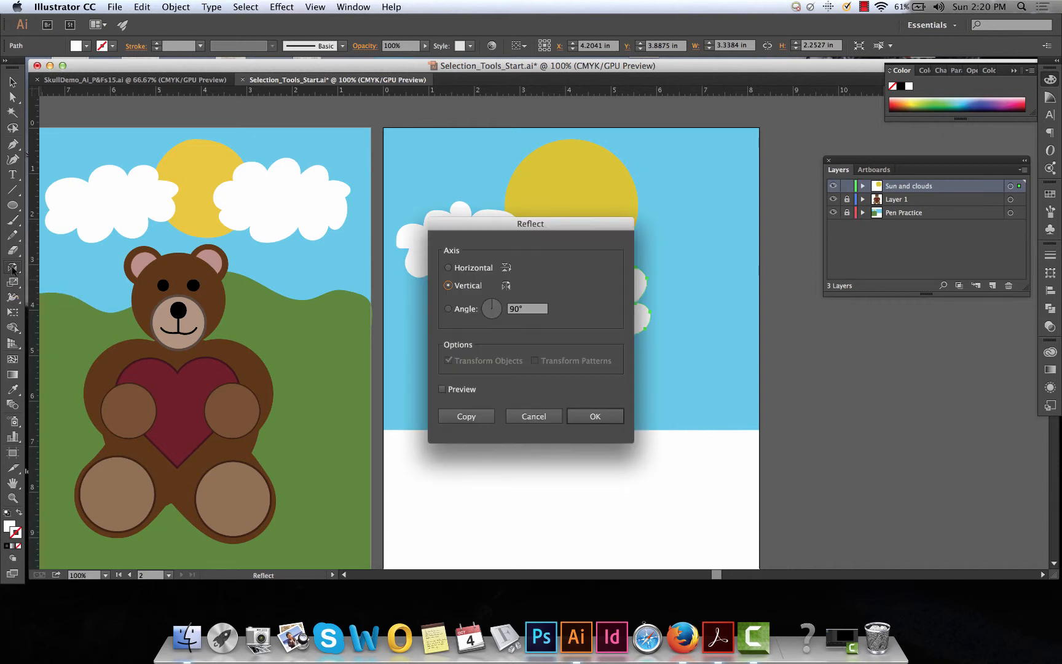
left_click_drag(556, 232, 322, 226)
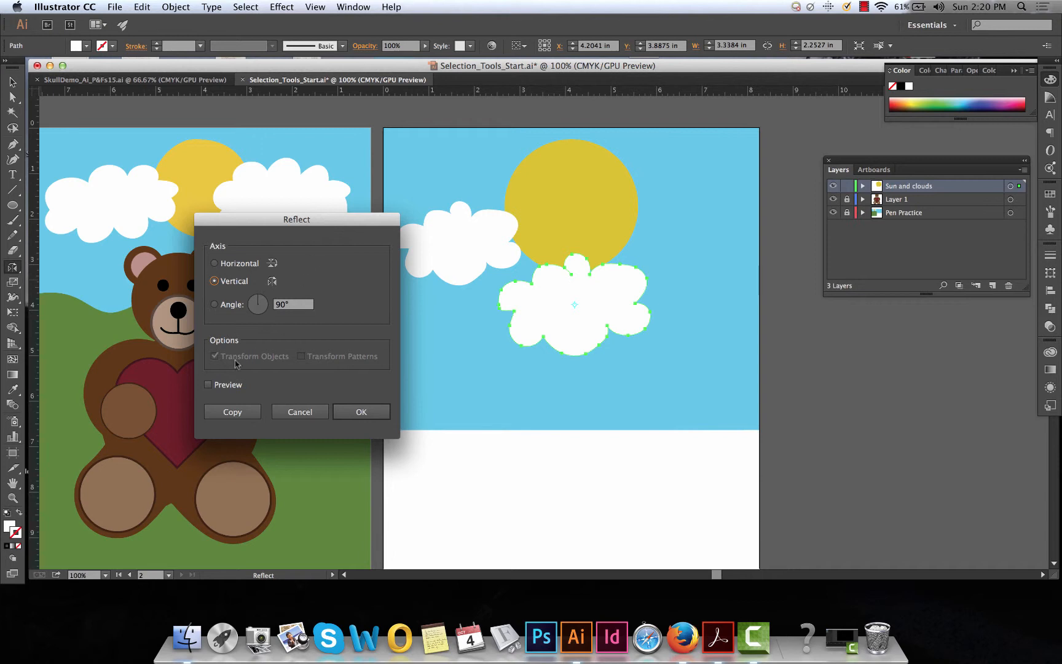
left_click(208, 385)
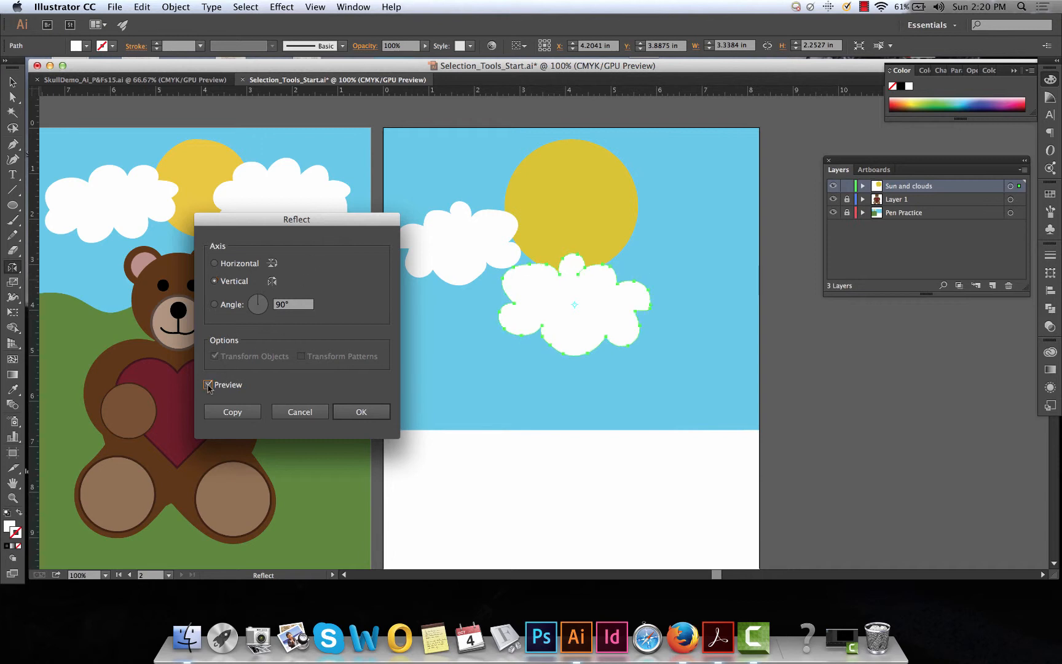
left_click(209, 386)
left_click(208, 385)
left_click(208, 386)
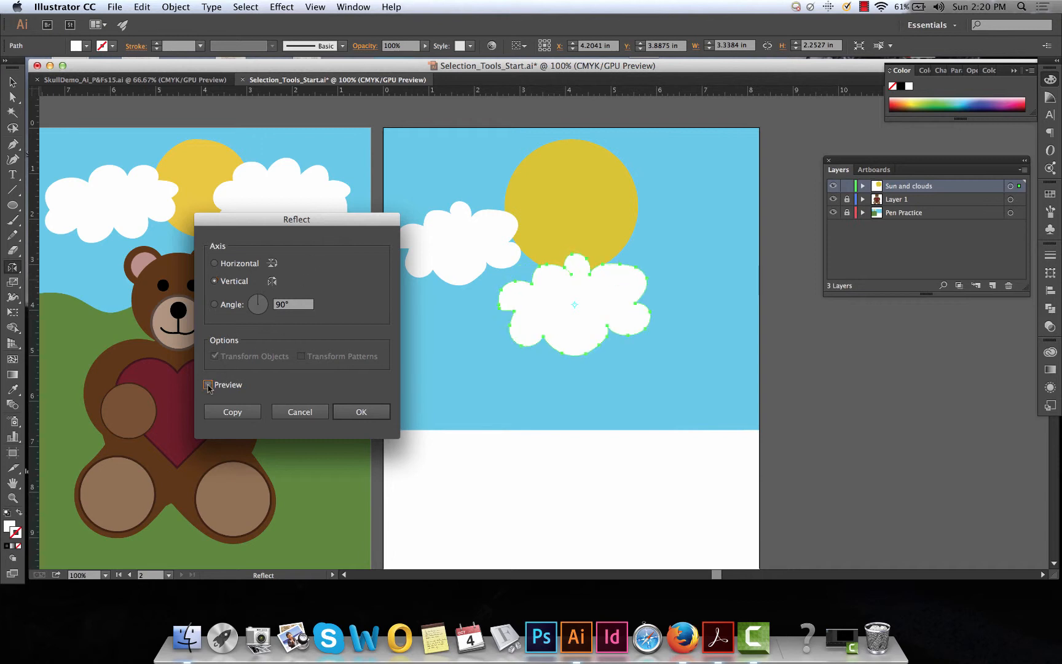
left_click(208, 386)
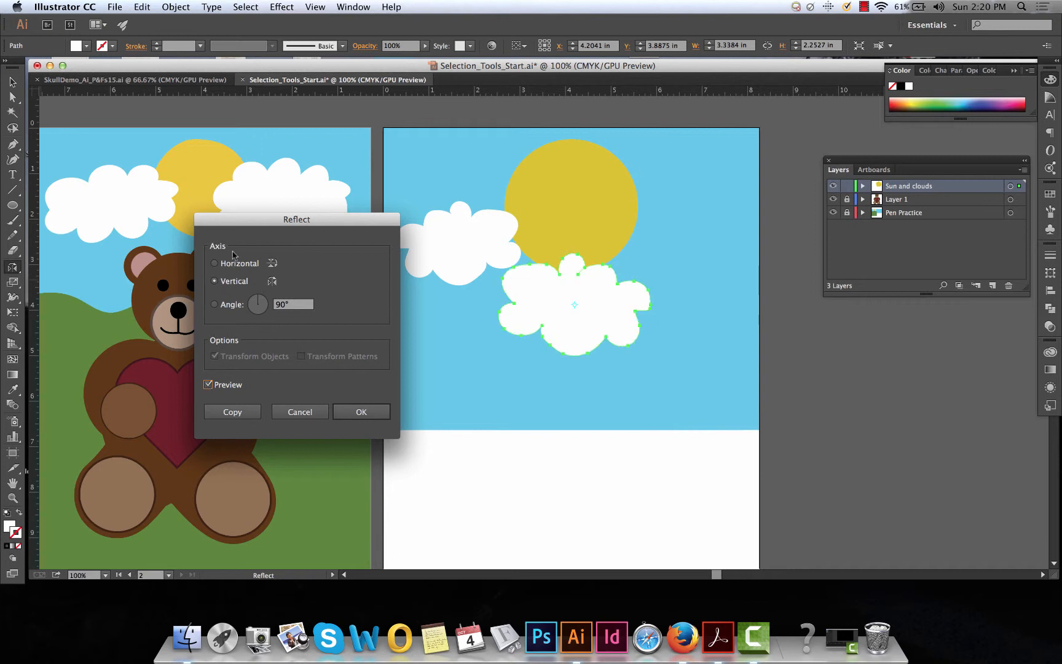
Compare the horizontal, vertical and 55° reflection axes and reflect the enlarged cloud across the horizontal axis
left_click(215, 263)
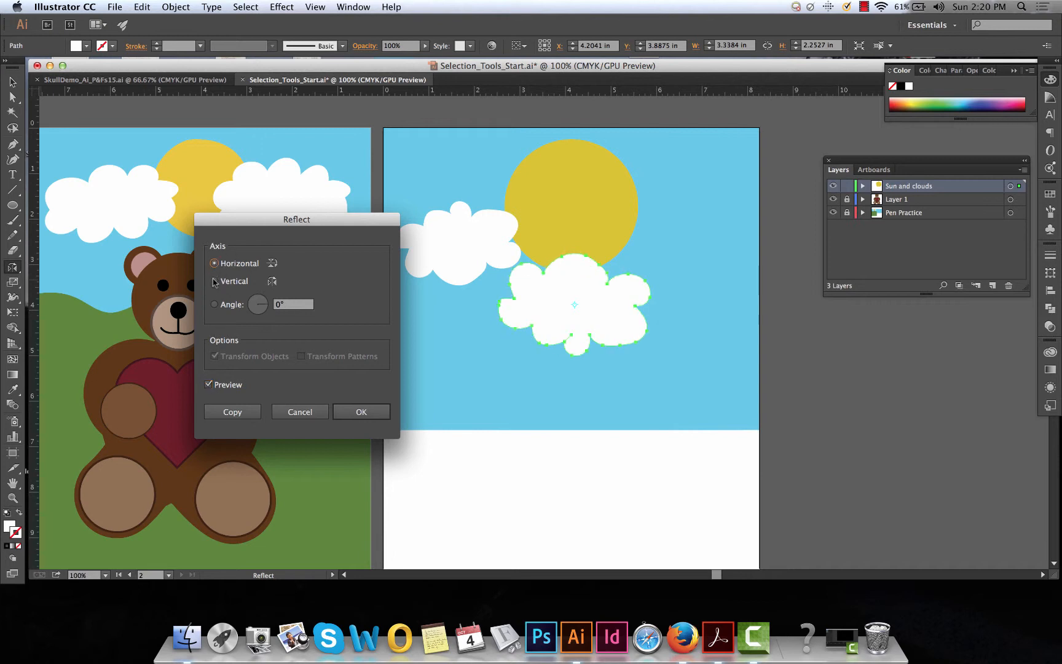
left_click(214, 280)
mouse_move(271, 303)
left_mouse_down()
mouse_move(253, 315)
mouse_move(266, 296)
left_mouse_up()
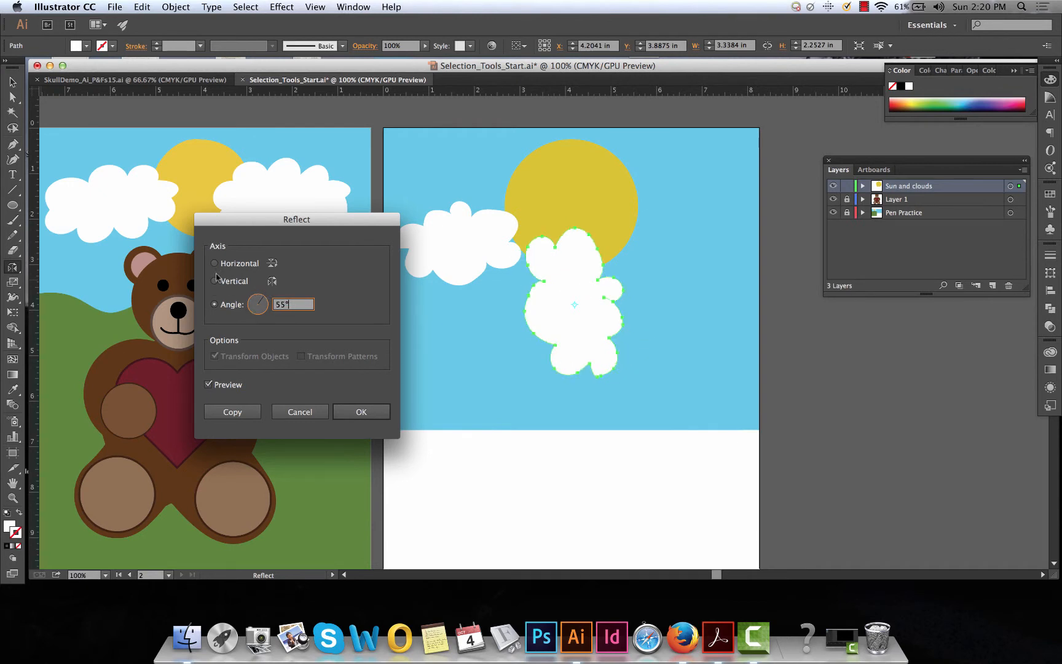
left_click(215, 264)
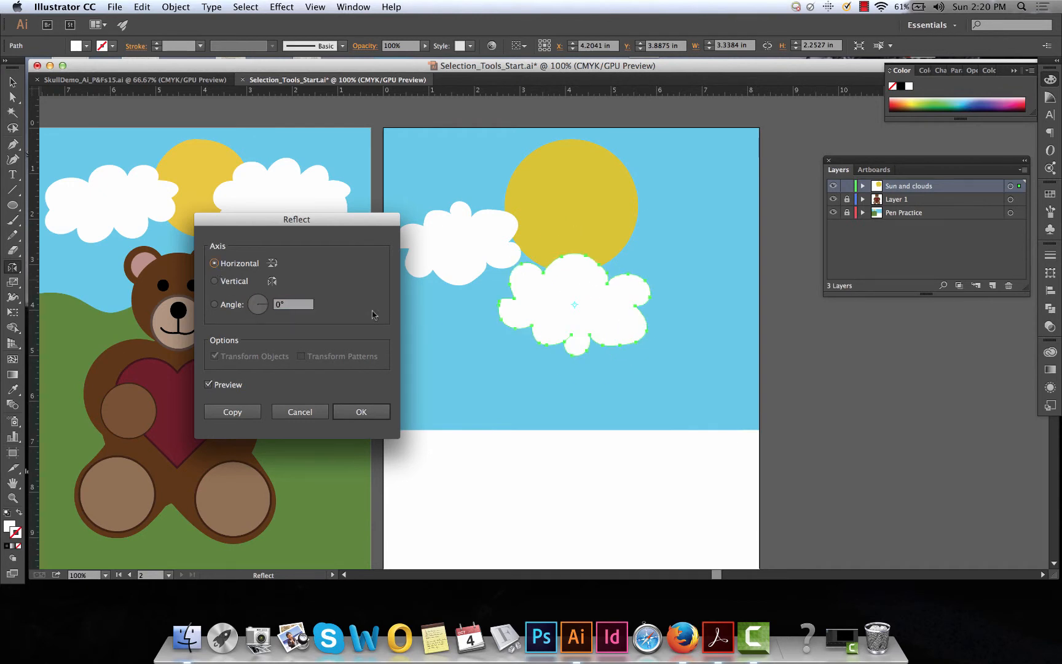
left_click(371, 412)
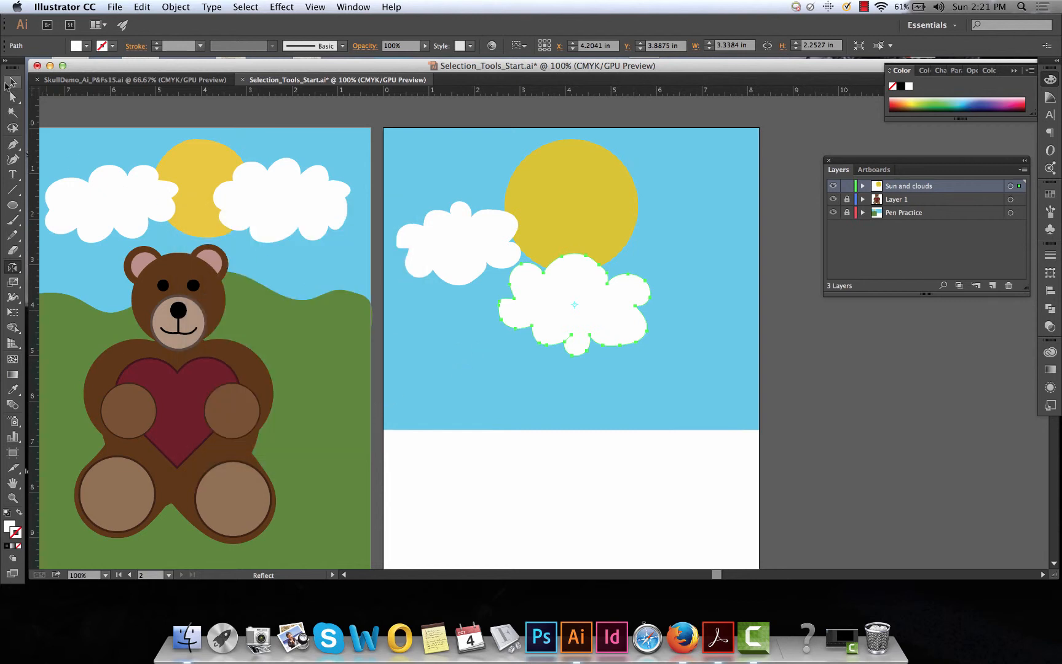
Move the reflected cloud up so it overlaps the sun's right edge, and deselect it
left_click(11, 82)
left_click_drag(541, 293, 633, 244)
left_click(651, 162)
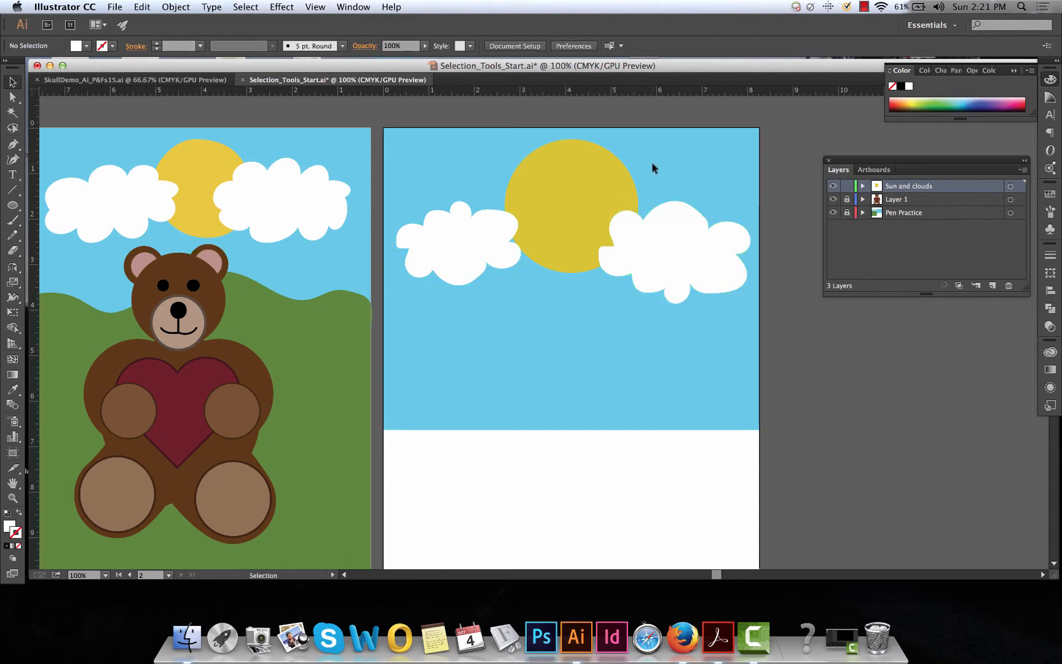
Shift the sun left to about X 3.66 in and the right-hand cloud to about X 5.64 in, keeping them overlapped
left_click(627, 187)
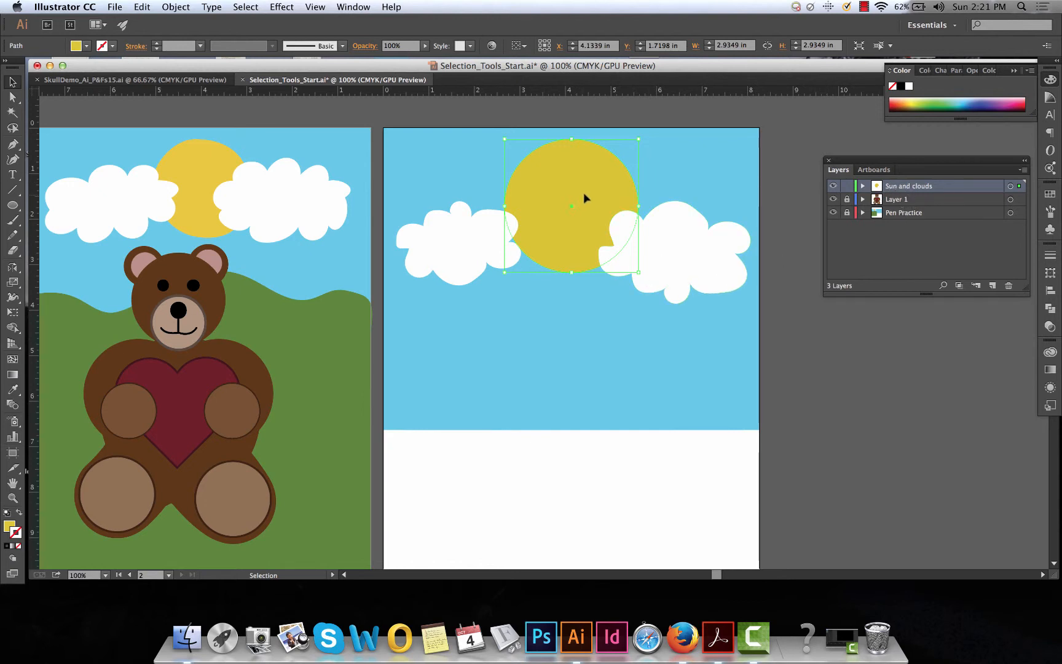
left_click_drag(606, 197, 607, 227)
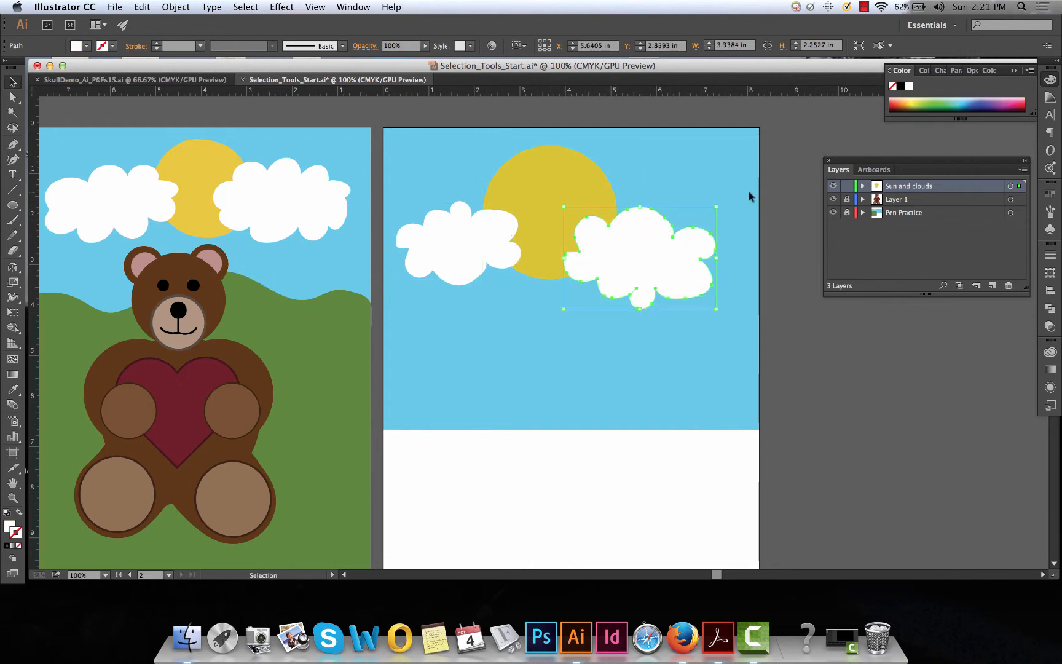
Expand the Sun and clouds layer, try stacking the sun's path between the two cloud paths, and undo the reordering
left_click(862, 187)
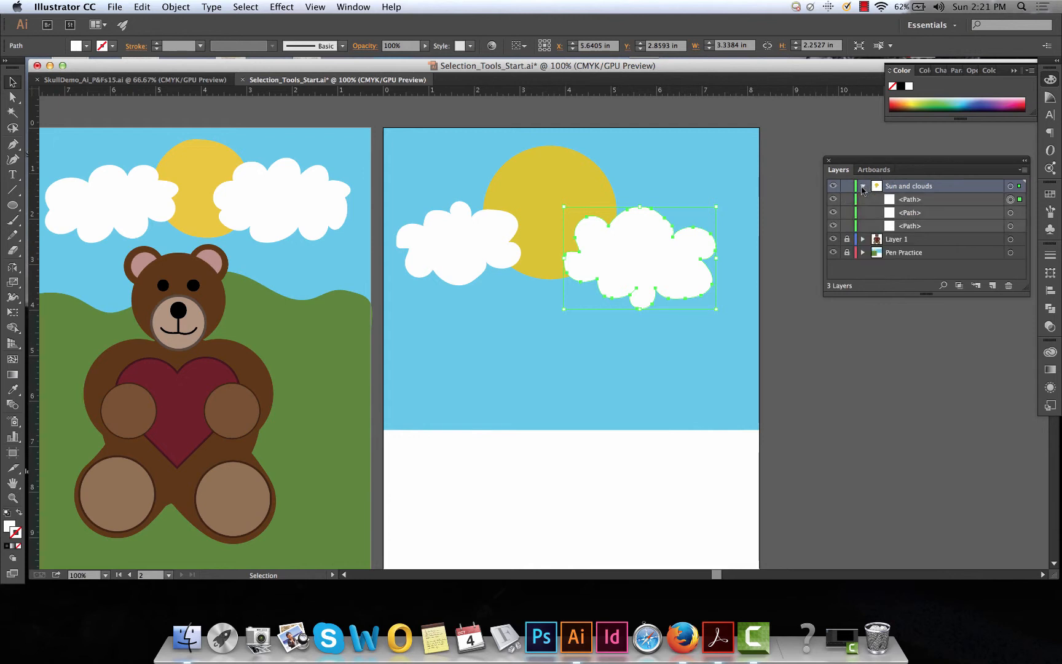
left_click_drag(923, 226, 894, 210)
double_click(920, 225)
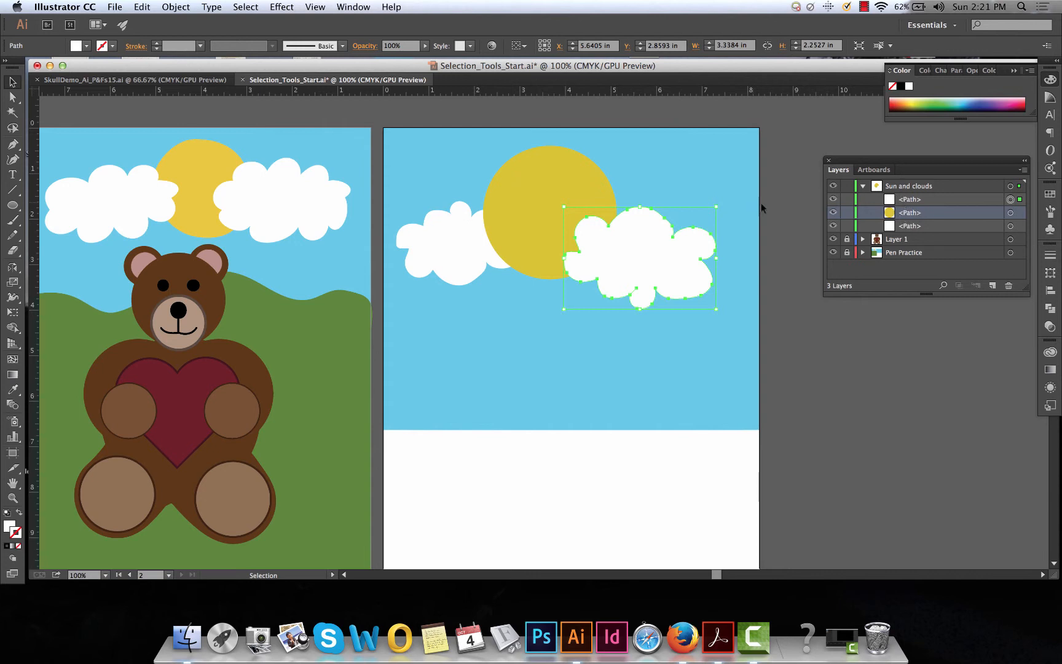
key("super+z")
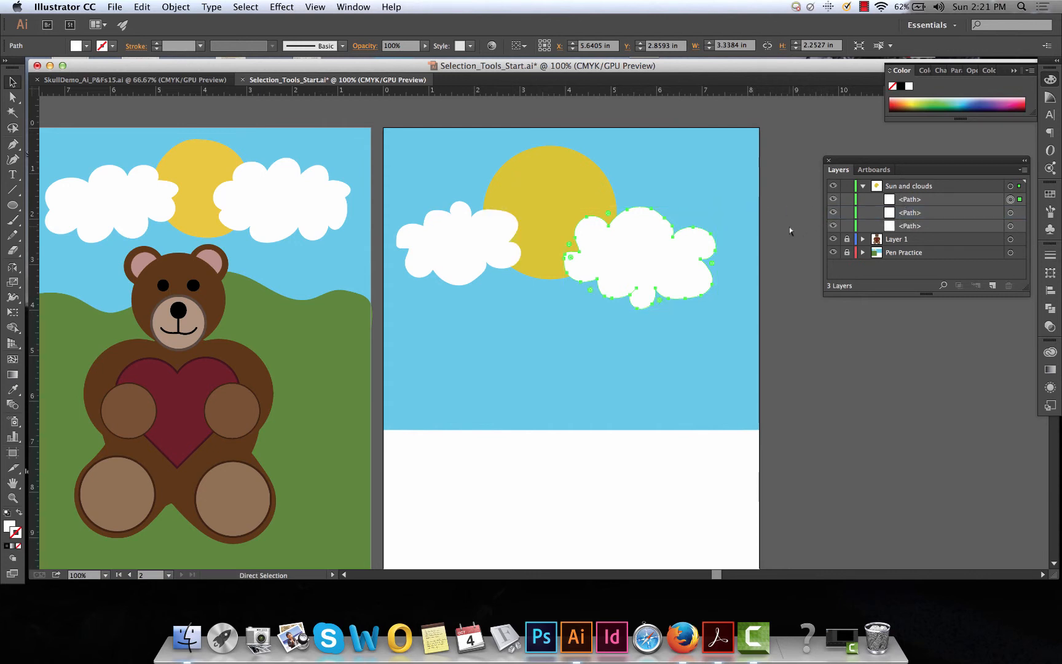
Bring the sun to the front of both clouds with the Arrange command
left_click(550, 172)
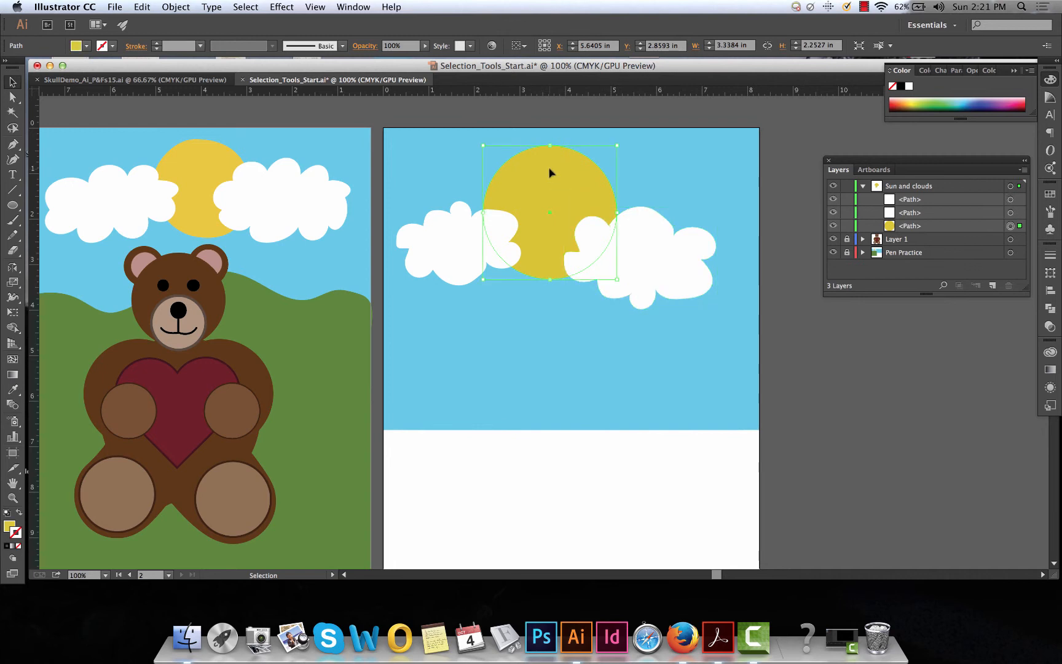
left_click(189, 7)
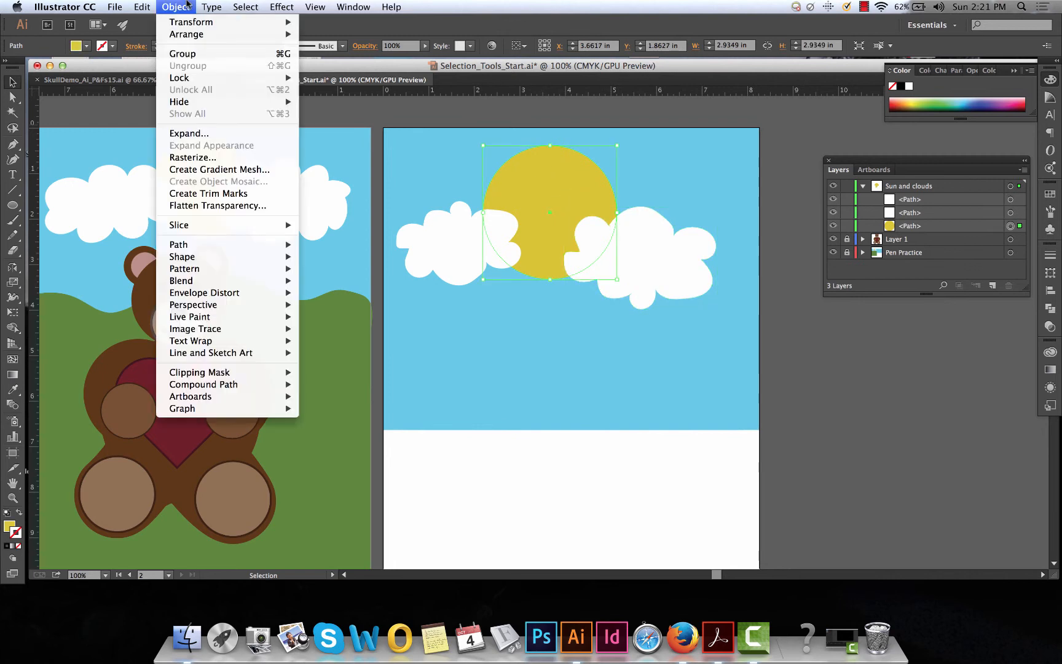
mouse_move(191, 34)
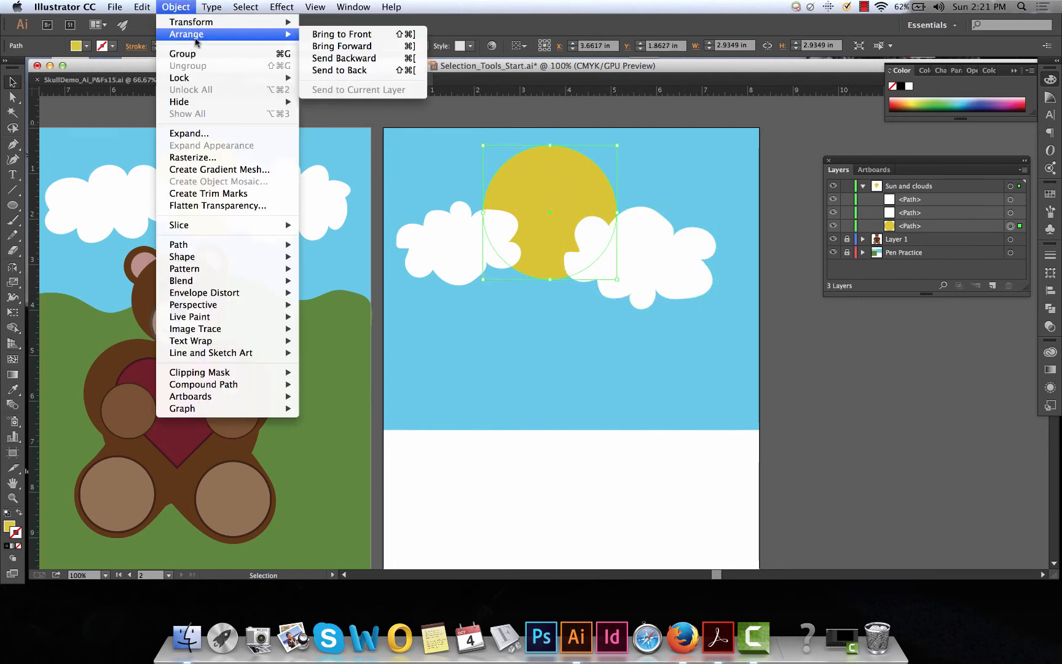
left_click(351, 39)
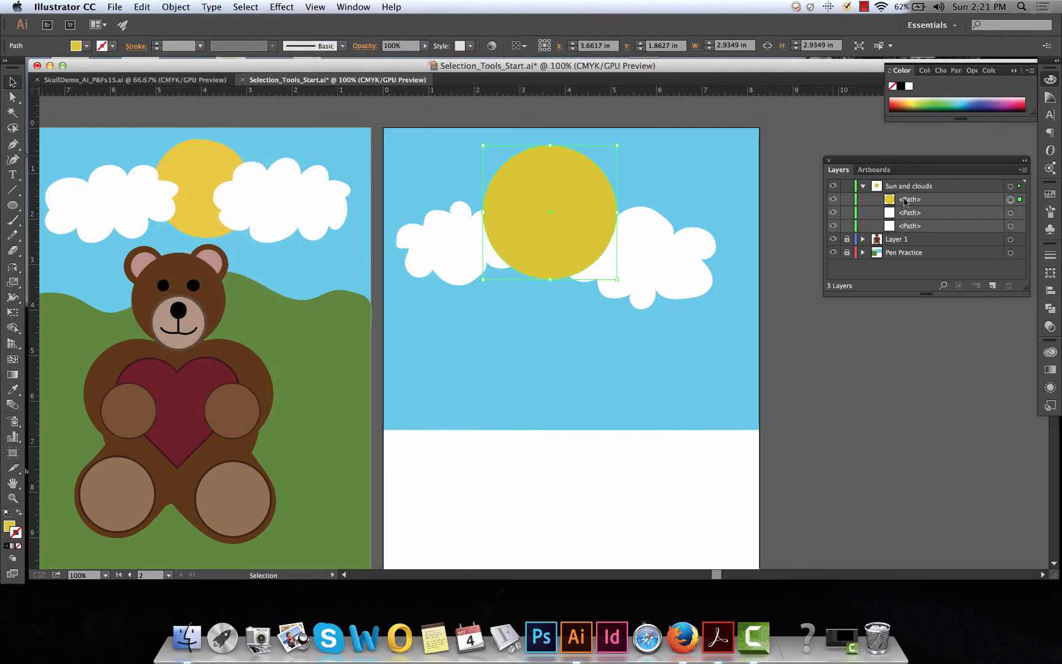
left_click(173, 7)
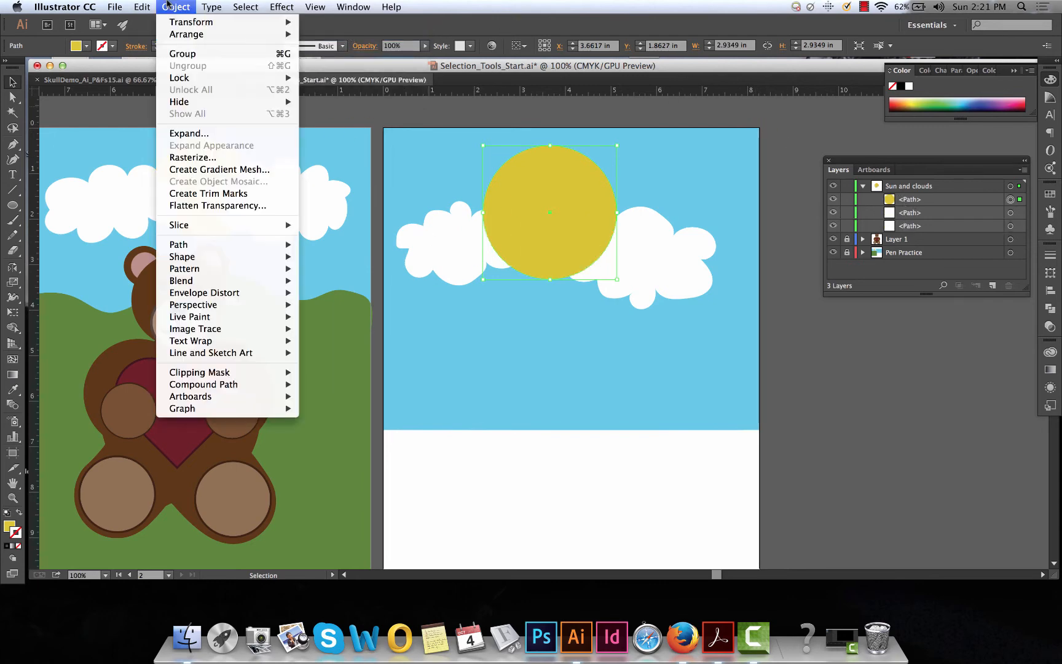
mouse_move(184, 35)
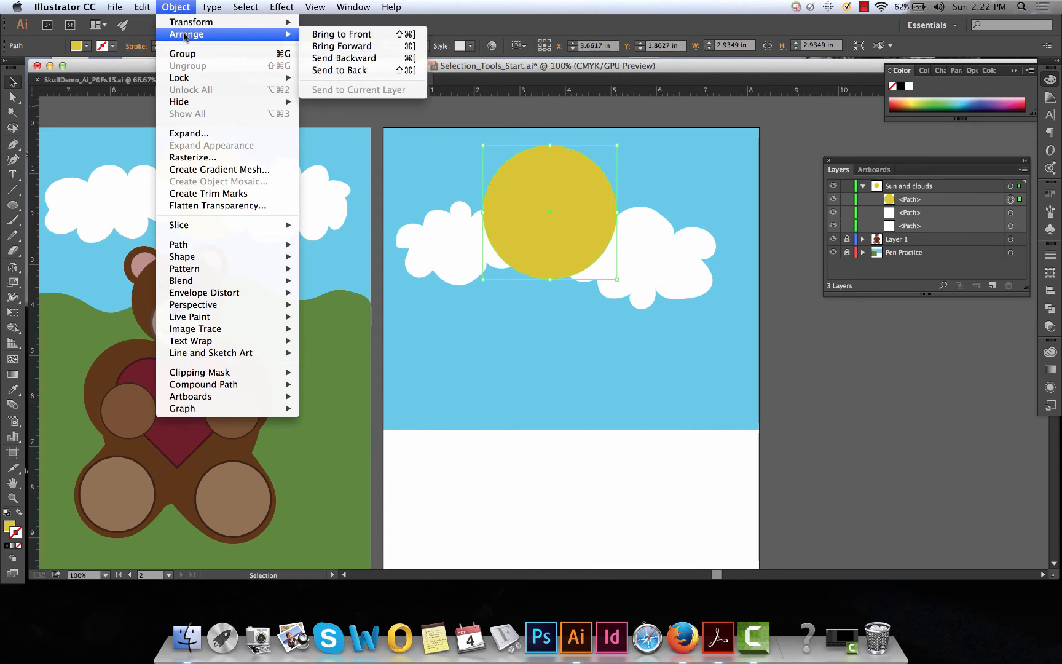
left_click(576, 334)
Restack the left-hand cloud's path above the sun within the Sun and clouds layer, and deselect the artwork
left_click(459, 250)
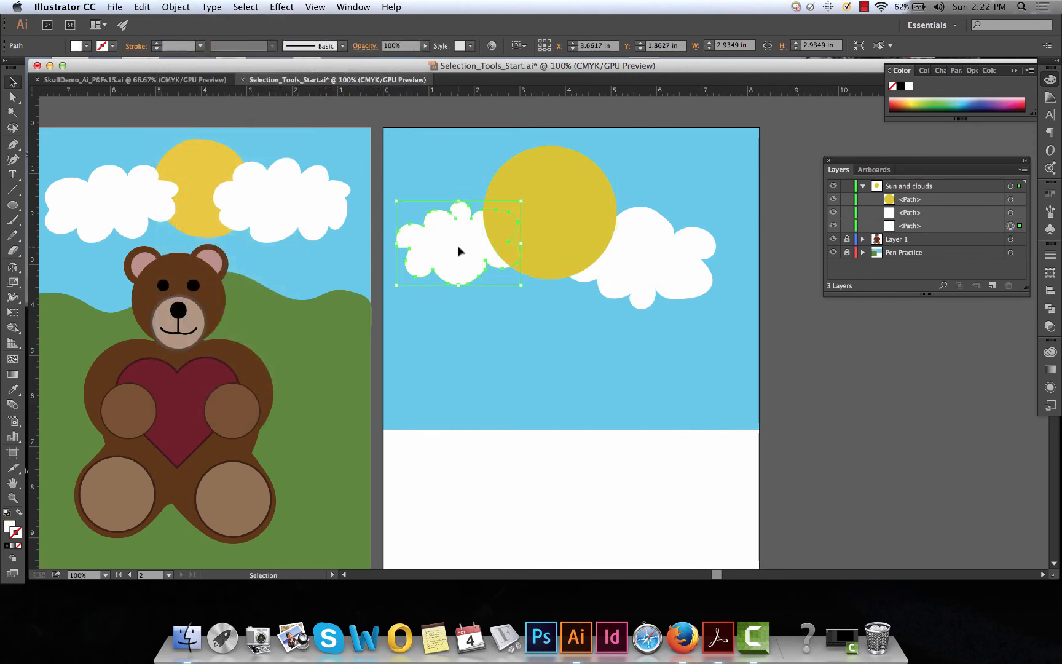
left_click(913, 214)
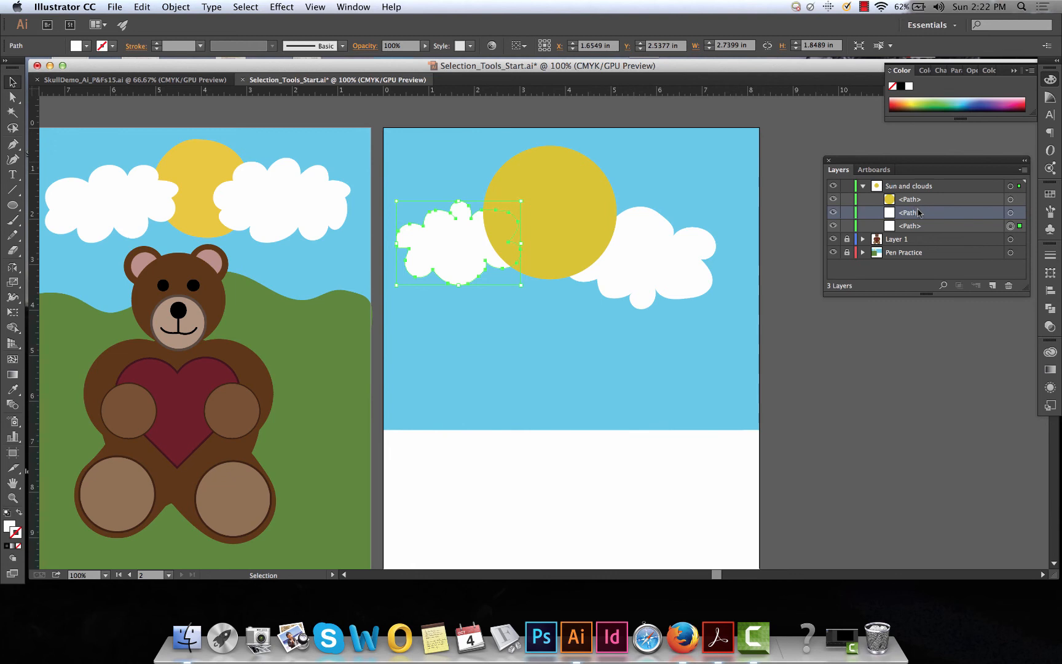
left_click_drag(924, 217, 908, 196)
left_click(682, 347)
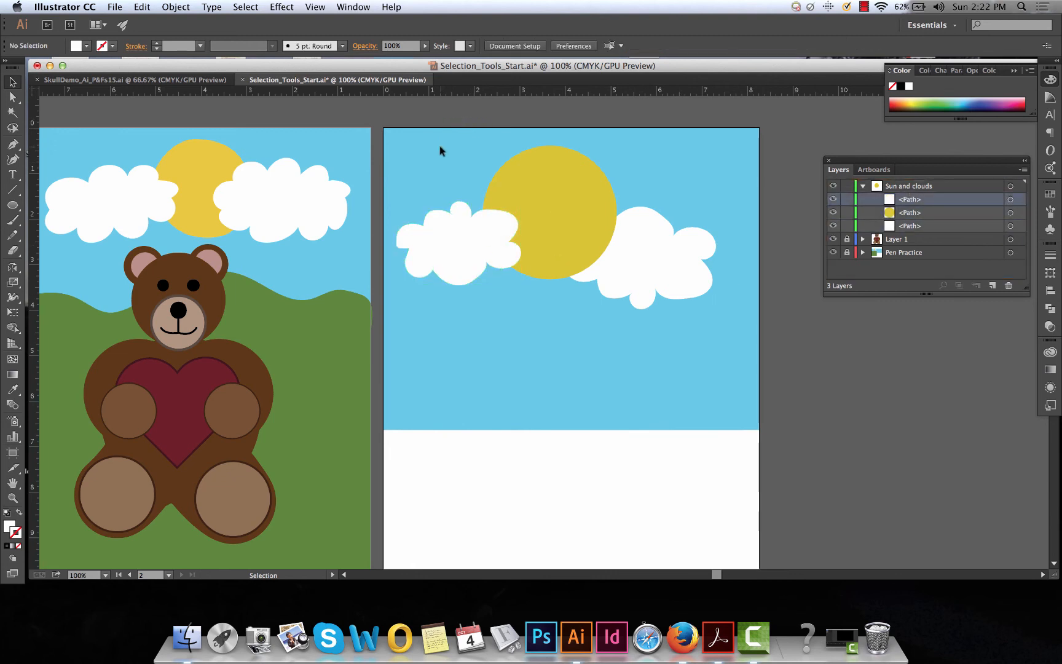
Select the sun and both clouds together on the second artboard
key("shift")
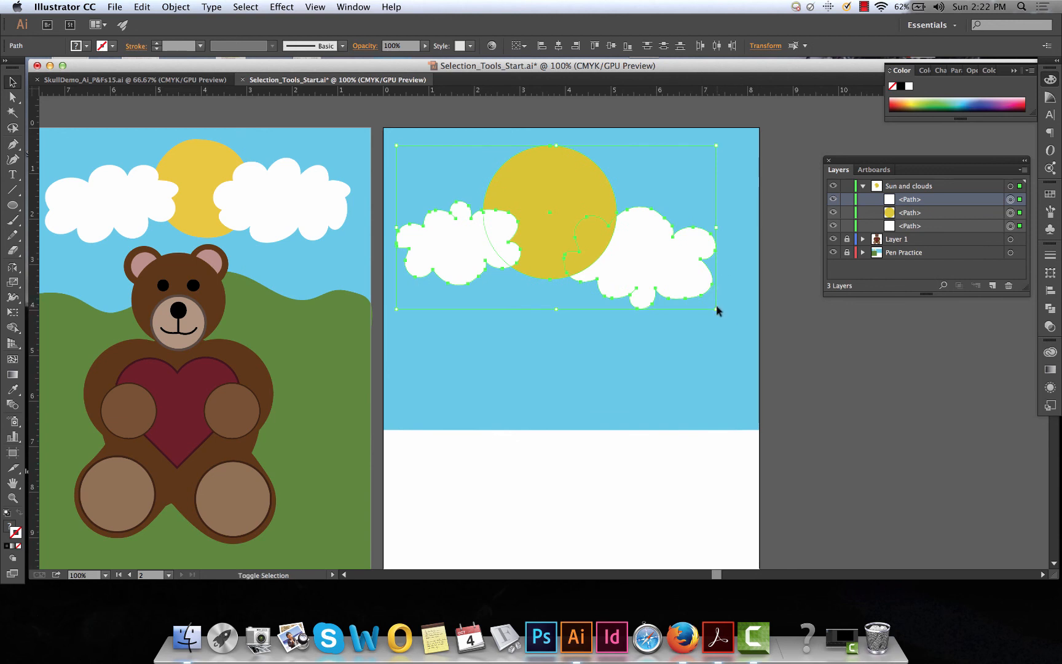